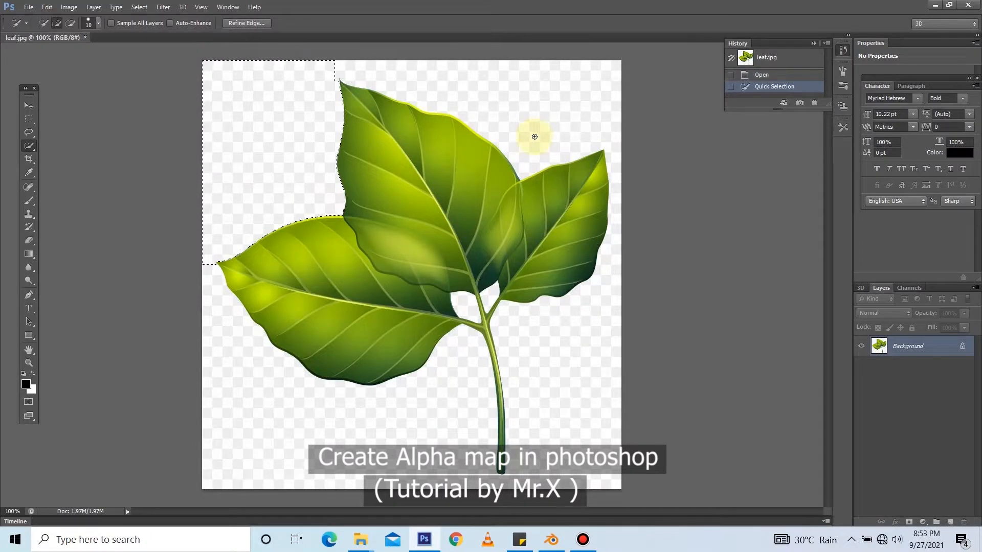
Step: Quick-select the whole background around the leaves and stem, including the small gap enclosed between the stems
{"action": "left_click_drag", "start_coordinate": [535, 137], "coordinate": [479, 45]}
{"action": "mouse_move", "coordinate": [614, 485]}
{"action": "left_mouse_down"}
{"action": "mouse_move", "coordinate": [574, 514]}
{"action": "mouse_move", "coordinate": [432, 438]}
{"action": "left_mouse_up"}
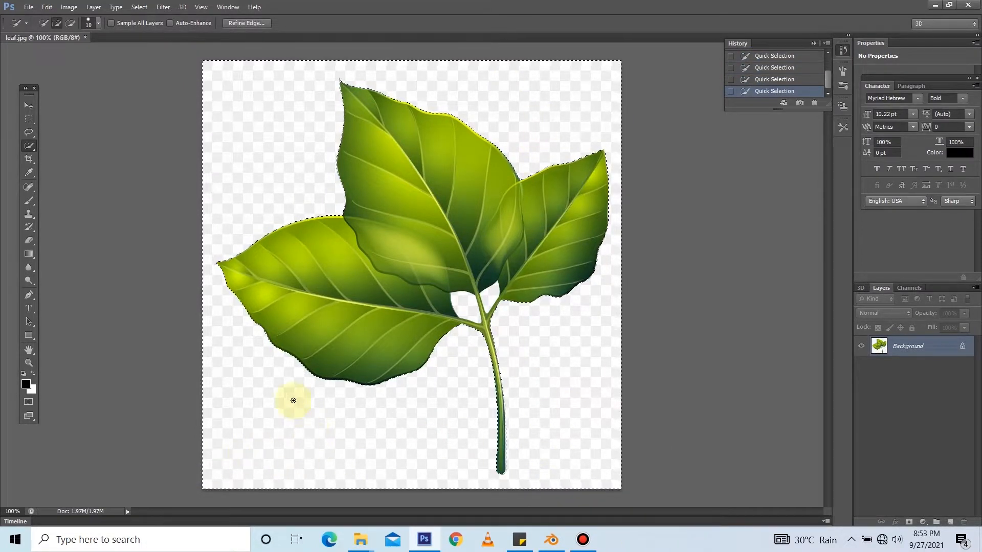
{"action": "left_click", "coordinate": [467, 309]}
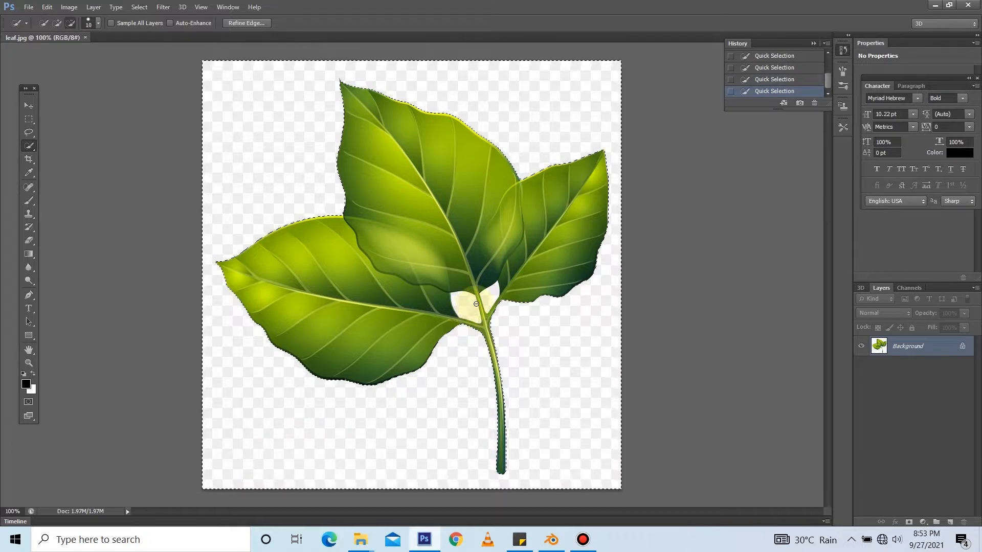
{"action": "left_click", "coordinate": [464, 313]}
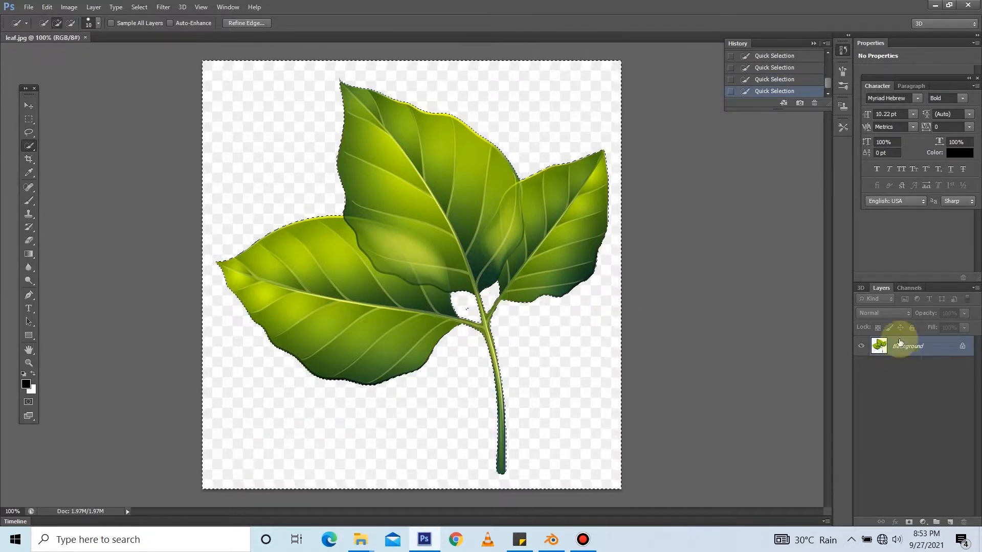
Step: Convert the locked background into a regular layer and delete the selected area around the leaves
{"action": "left_click", "coordinate": [907, 343]}
{"action": "double_click", "coordinate": [906, 343]}
{"action": "key", "text": "Return"}
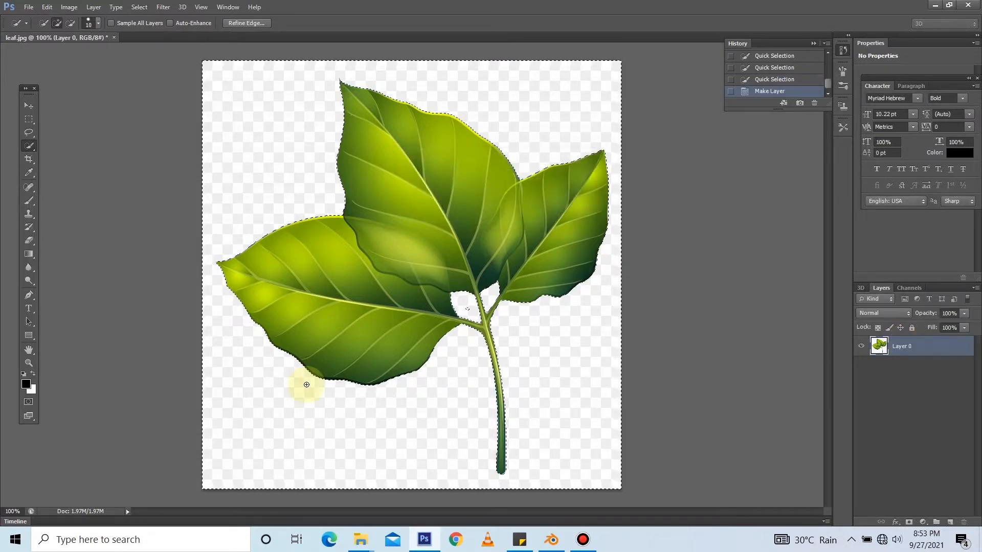
{"action": "key", "text": "Delete"}
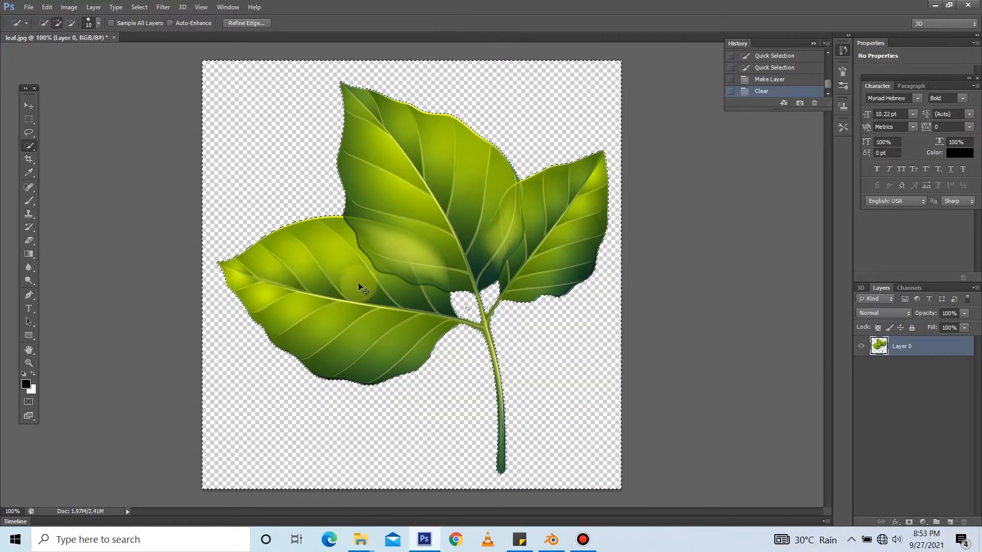
Step: Refine the selection edge with feathering and 42% contrast, and restore the selection after deselecting it
{"action": "left_click", "coordinate": [246, 23]}
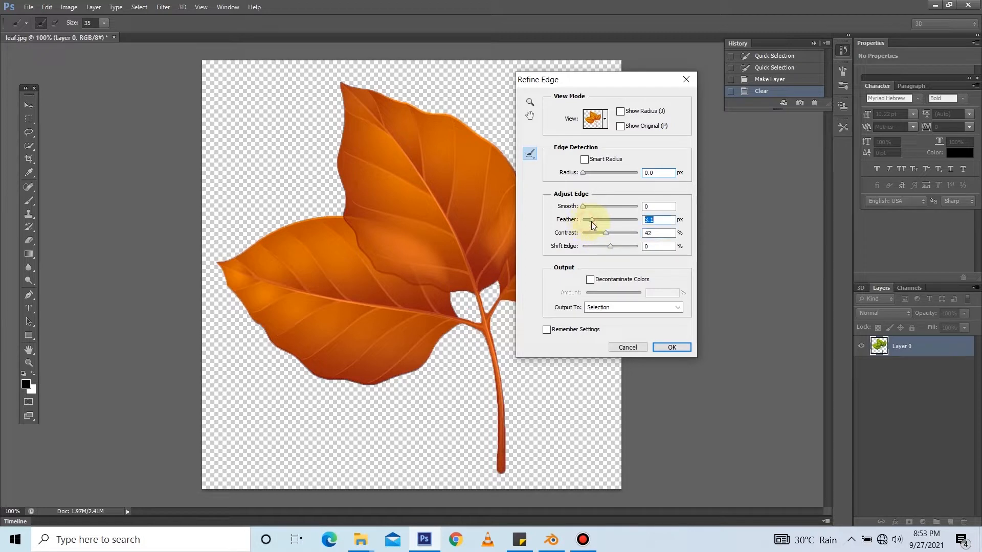
{"action": "left_click", "coordinate": [672, 347]}
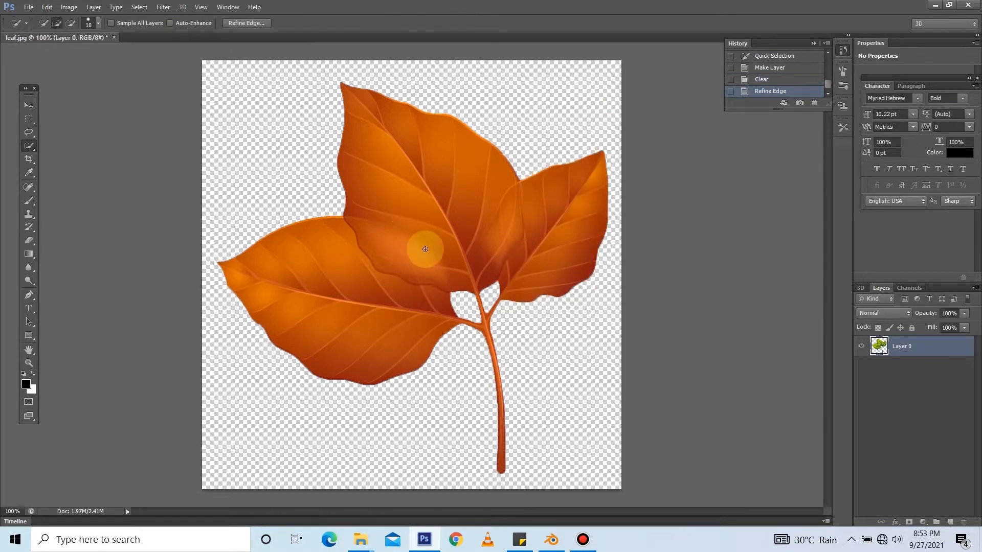
{"action": "key", "text": "ctrl+d"}
{"action": "key", "text": "shift+ctrl+d"}
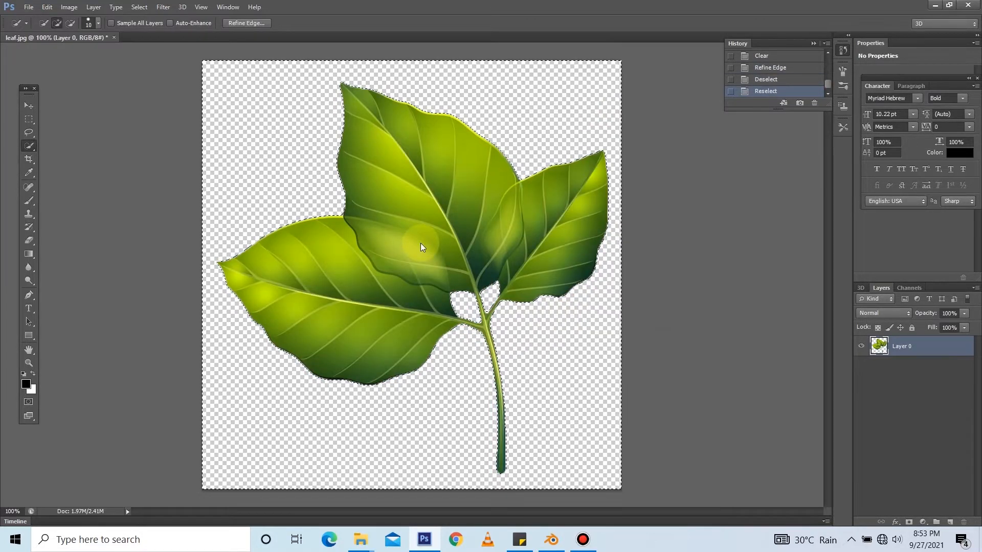
Step: Save a PNG copy of the cut-out leaf in the Videos folder under the name colour
{"action": "key", "text": "shift+ctrl+s"}
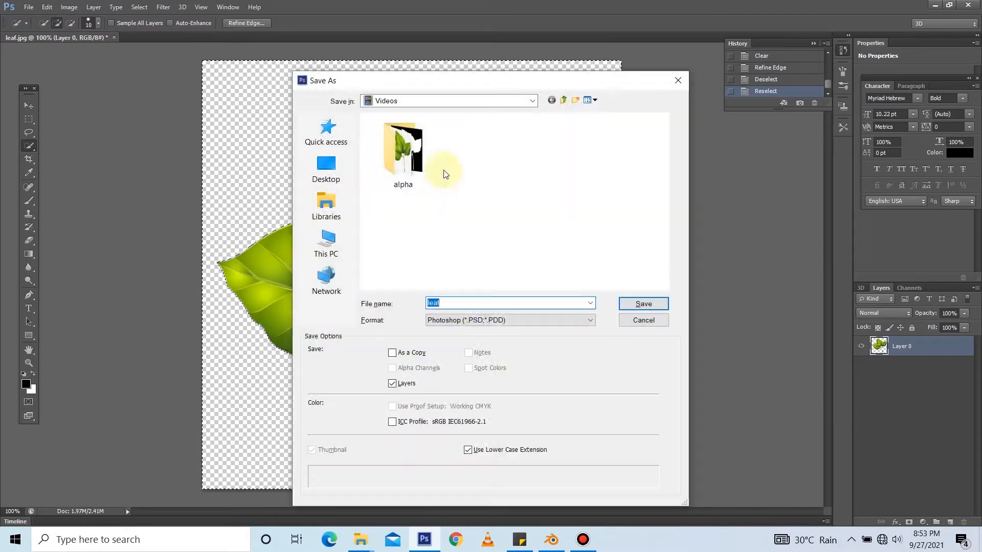
{"action": "left_click", "coordinate": [469, 322]}
{"action": "left_click", "coordinate": [514, 455]}
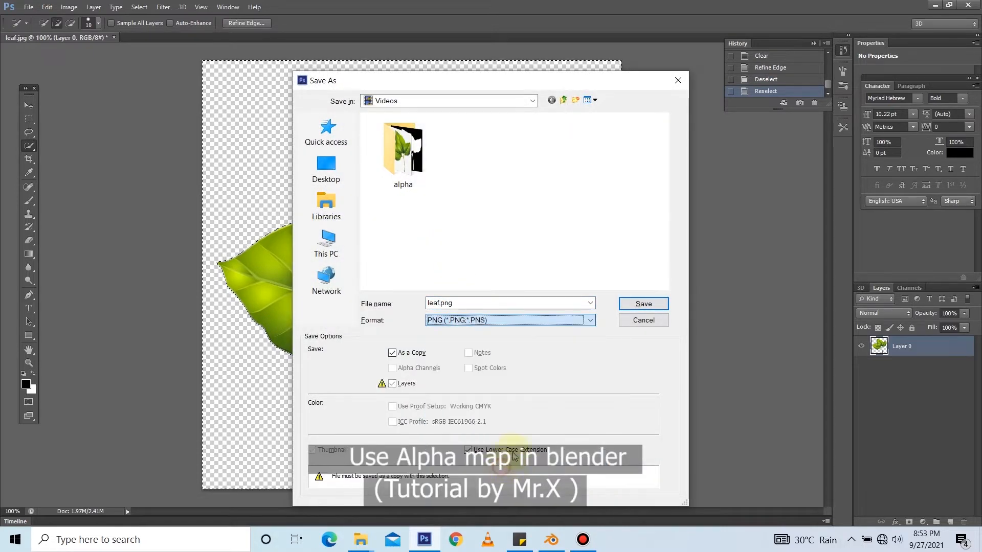
{"action": "double_click", "coordinate": [464, 303]}
{"action": "type", "text": "colour"}
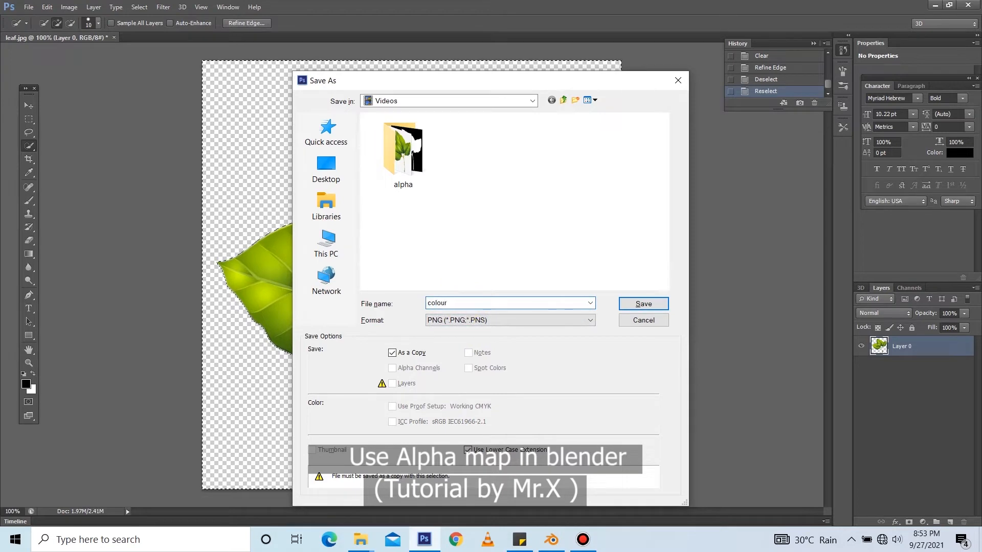
{"action": "key", "text": "Return"}
{"action": "key", "text": "Return"}
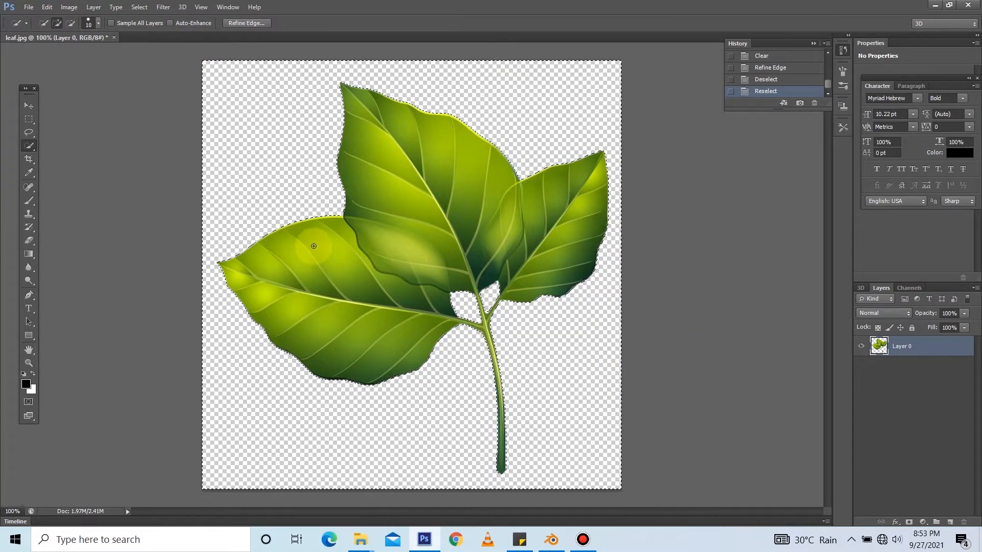
Step: Fill the selected area around the leaves with black
{"action": "key", "text": "alt+BackSpace"}
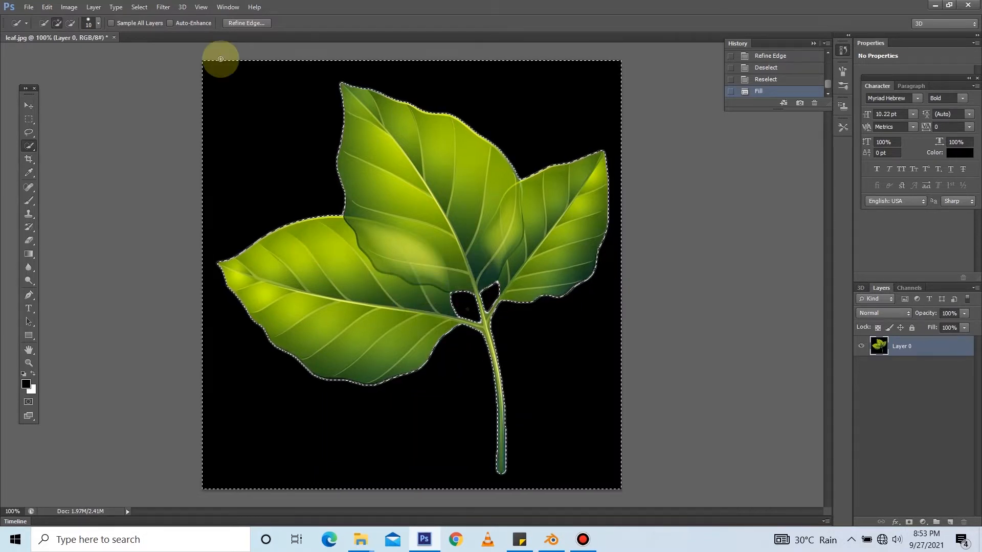
{"action": "left_click", "coordinate": [245, 24]}
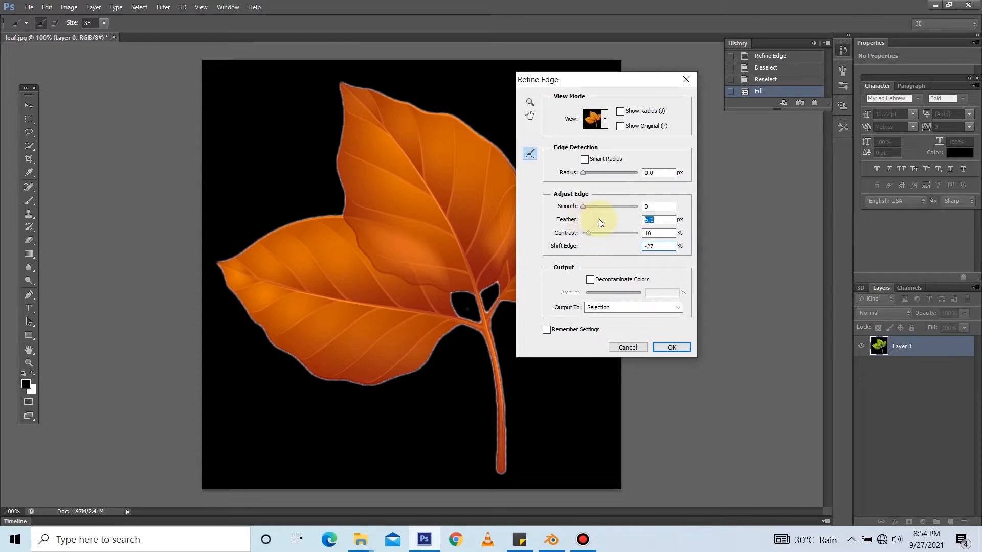
{"action": "left_click_drag", "start_coordinate": [601, 223], "coordinate": [585, 222]}
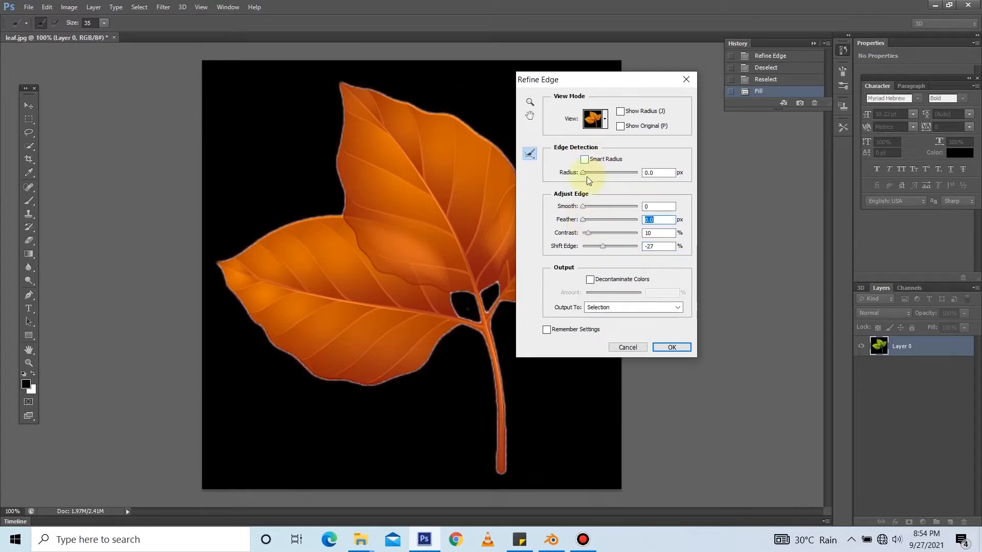
{"action": "left_click", "coordinate": [627, 347]}
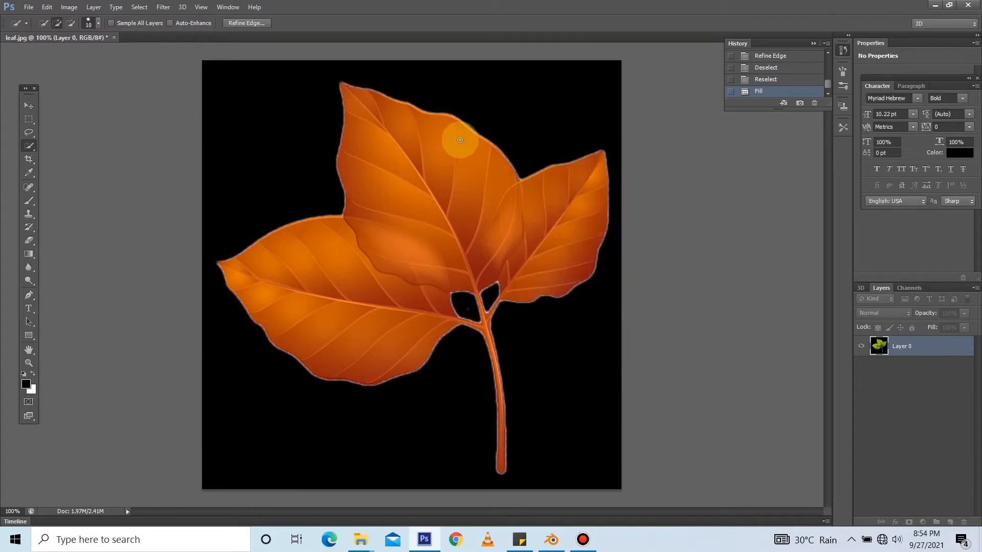
Step: Invert the selection to the leaf shape, fill it with white and deselect
{"action": "left_click", "coordinate": [115, 7]}
{"action": "mouse_move", "coordinate": [136, 6]}
{"action": "left_click", "coordinate": [153, 56]}
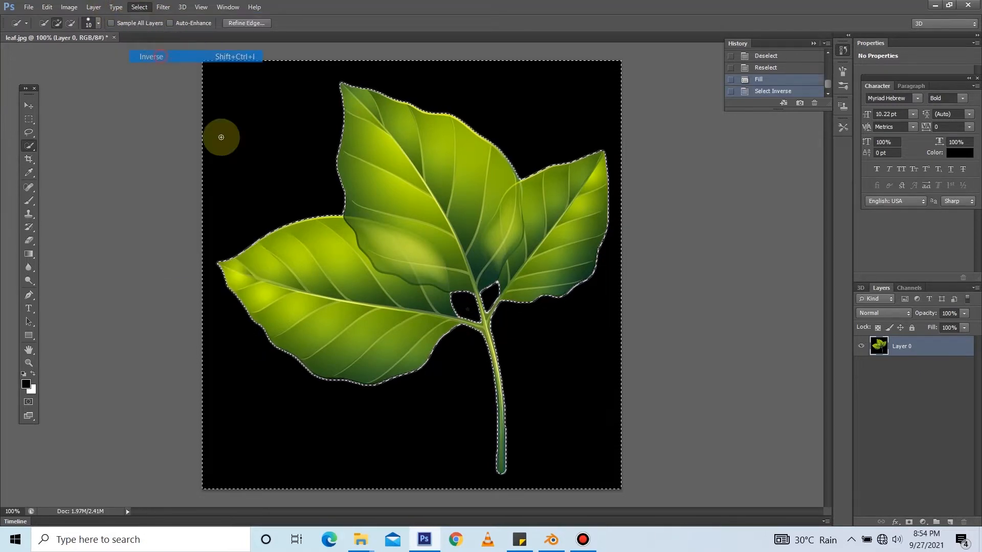
{"action": "key", "text": "ctrl+d"}
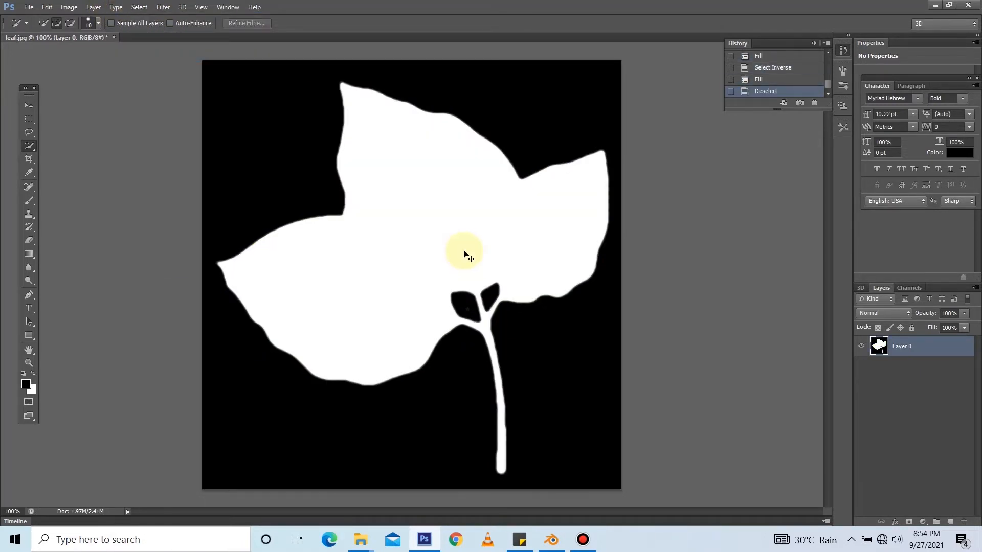
Step: Save a PNG copy of the black-and-white leaf mask in the Videos folder under the name alph
{"action": "key", "text": "ctrl+shift+s"}
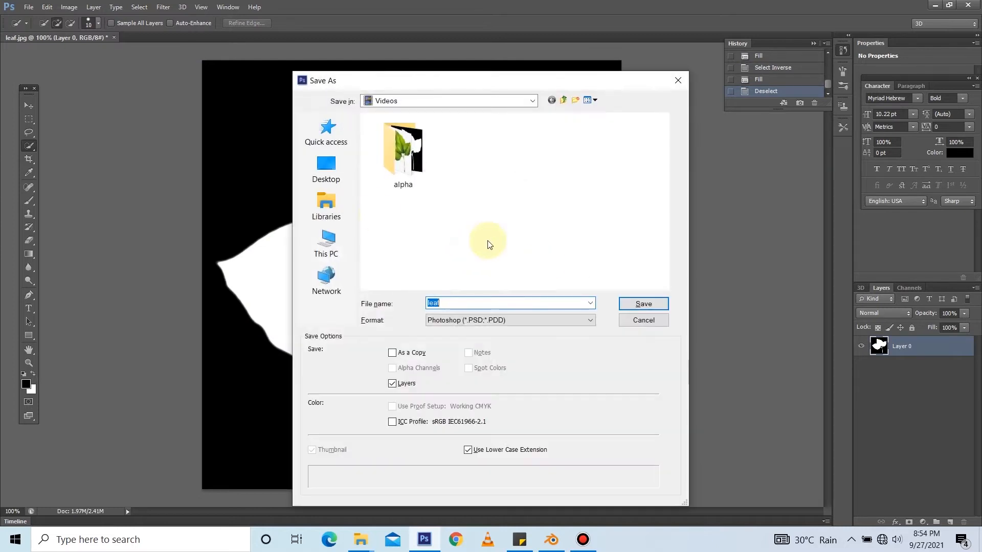
{"action": "left_click", "coordinate": [484, 321]}
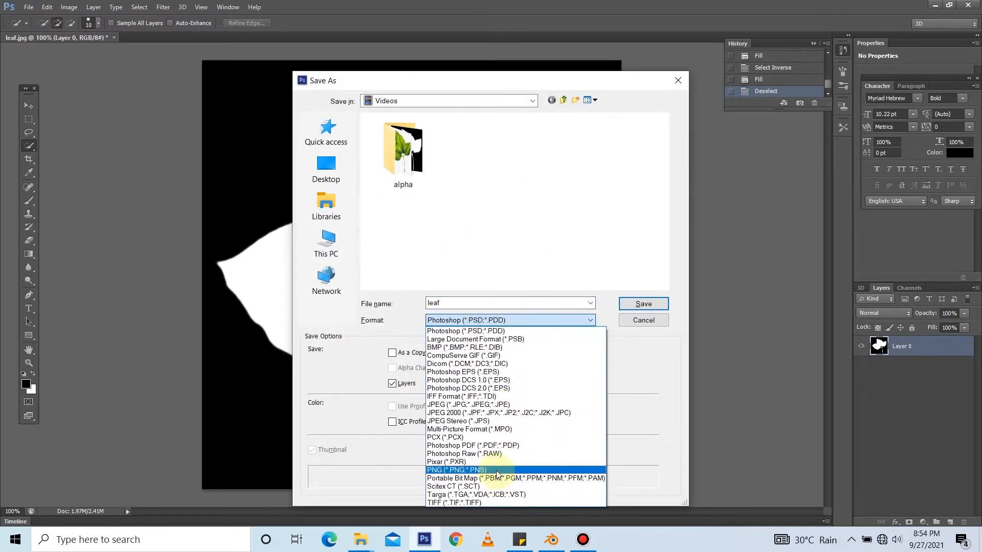
{"action": "left_click", "coordinate": [497, 471]}
{"action": "double_click", "coordinate": [467, 305]}
{"action": "type", "text": "alpha"}
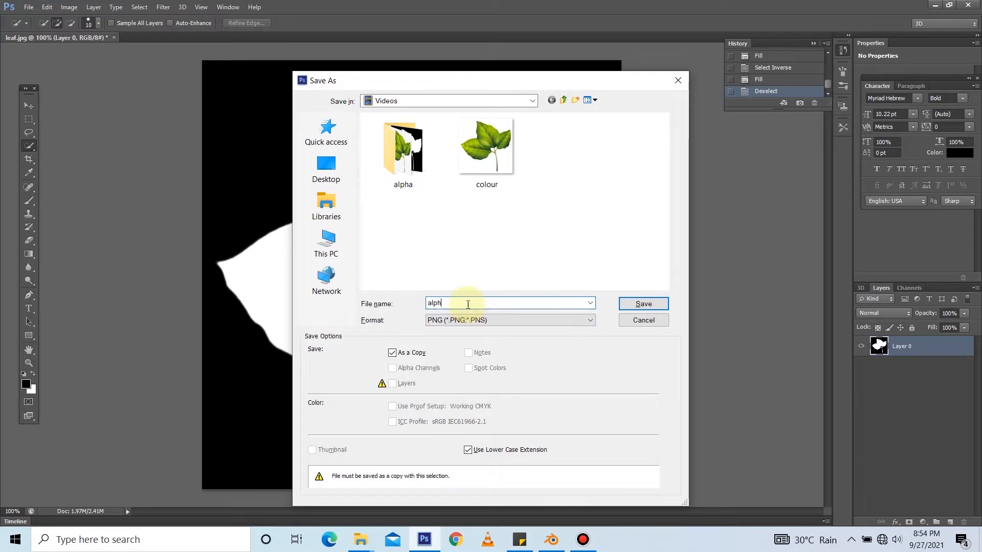
{"action": "key", "text": "Return"}
{"action": "left_click", "coordinate": [552, 102]}
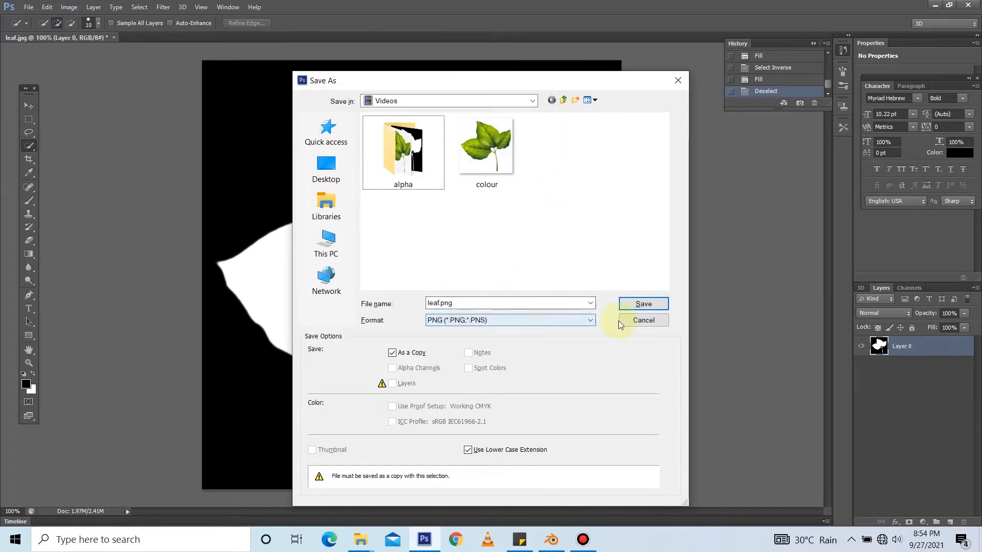
{"action": "double_click", "coordinate": [518, 304]}
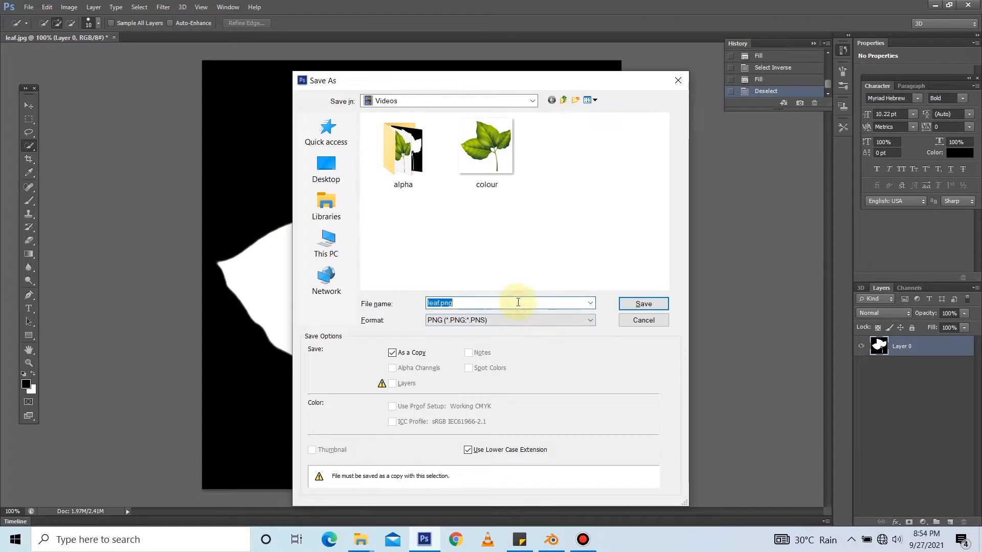
{"action": "type", "text": "alph"}
{"action": "key", "text": "Return"}
{"action": "key", "text": "Return"}
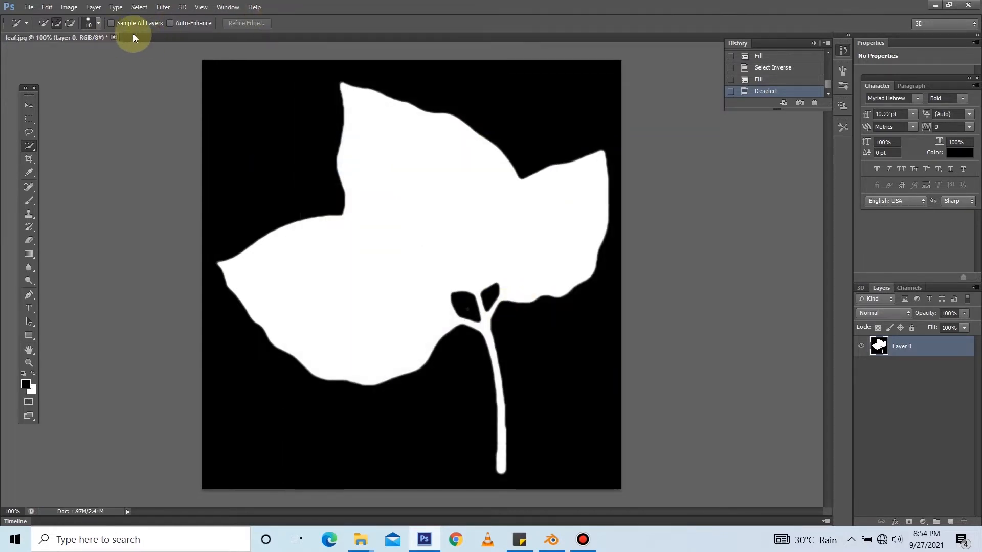
Step: Switch to Blender and replace the default cube with a plane
{"action": "left_click", "coordinate": [935, 5]}
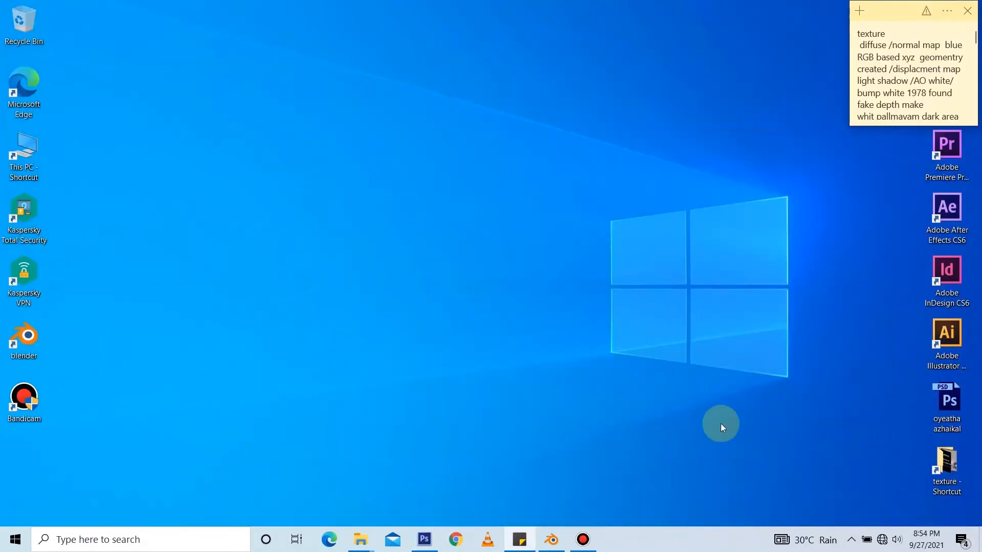
{"action": "left_click", "coordinate": [551, 539]}
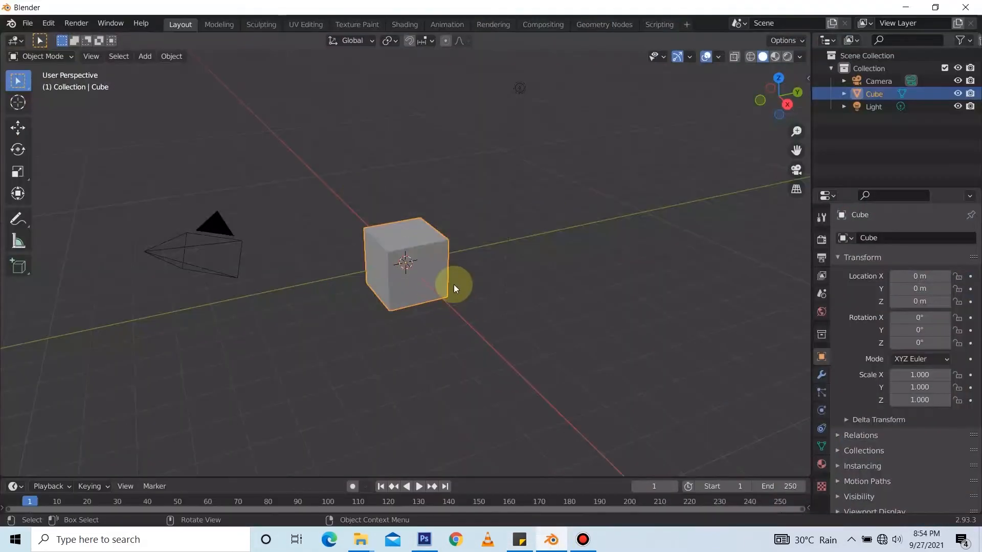
{"action": "key", "text": "Delete"}
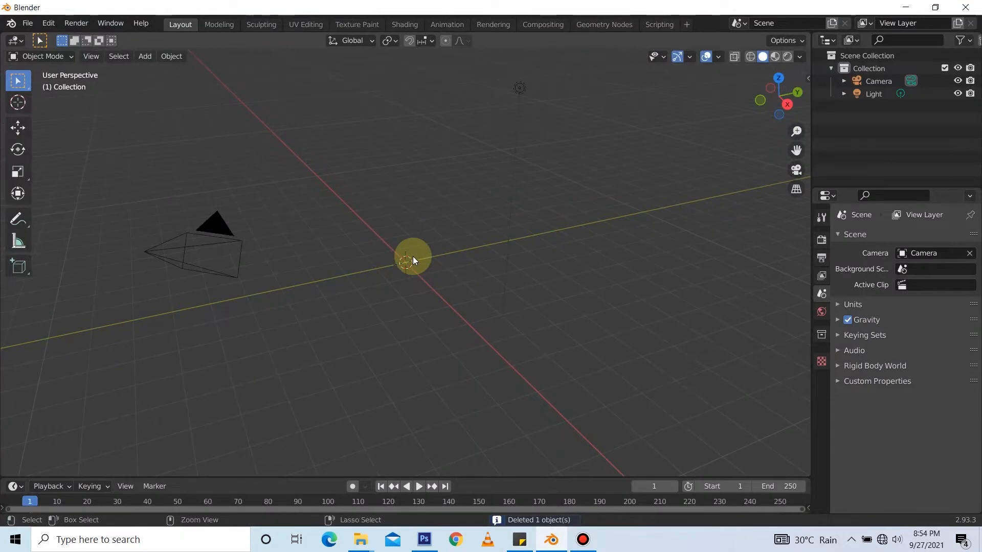
{"action": "key", "text": "shift+a"}
{"action": "mouse_move", "coordinate": [412, 256]}
{"action": "left_click", "coordinate": [462, 257]}
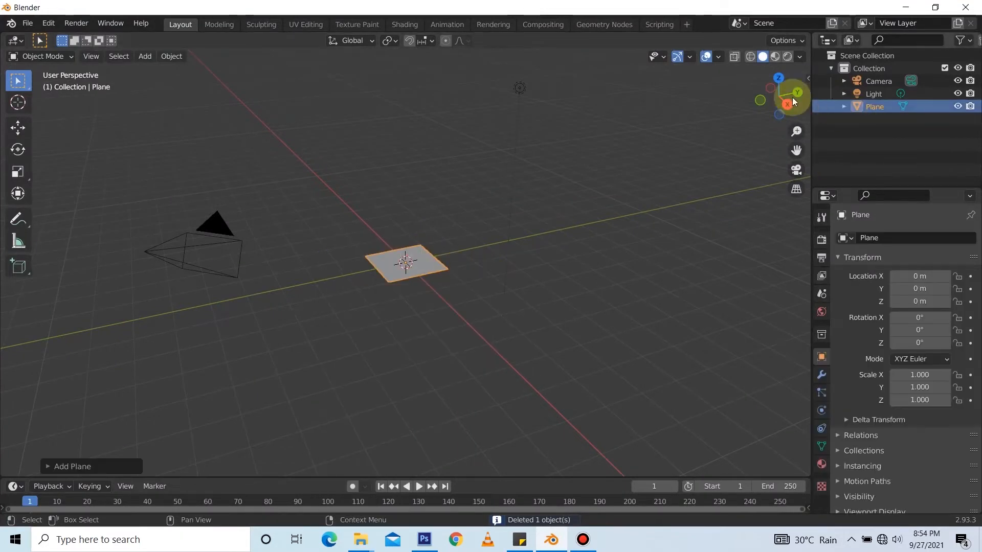
Step: Split the 3D viewport into two side-by-side areas and turn the wider one into a Shader Editor with its sidebar hidden
{"action": "left_click_drag", "start_coordinate": [794, 99], "coordinate": [790, 122]}
{"action": "left_click_drag", "start_coordinate": [773, 80], "coordinate": [773, 89]}
{"action": "left_click", "coordinate": [774, 88]}
{"action": "scroll", "coordinate": [457, 262], "scroll_direction": "up", "scroll_amount": 5}
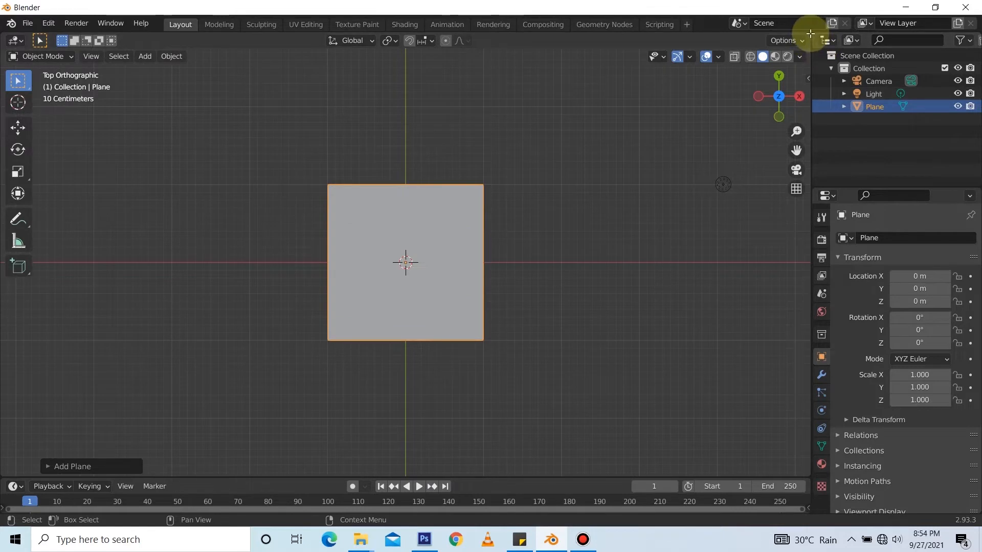
{"action": "left_click_drag", "start_coordinate": [810, 33], "coordinate": [313, 32]}
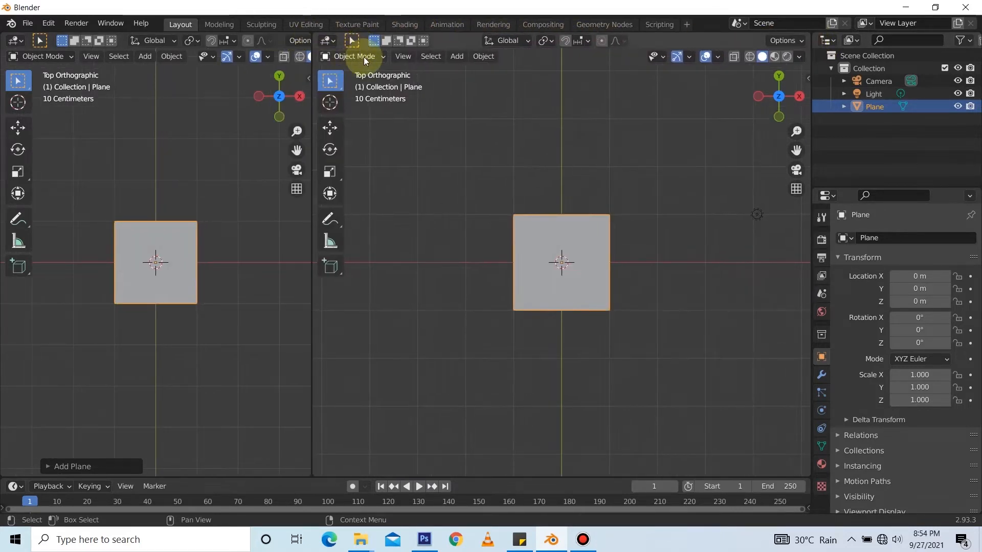
{"action": "left_click", "coordinate": [327, 40]}
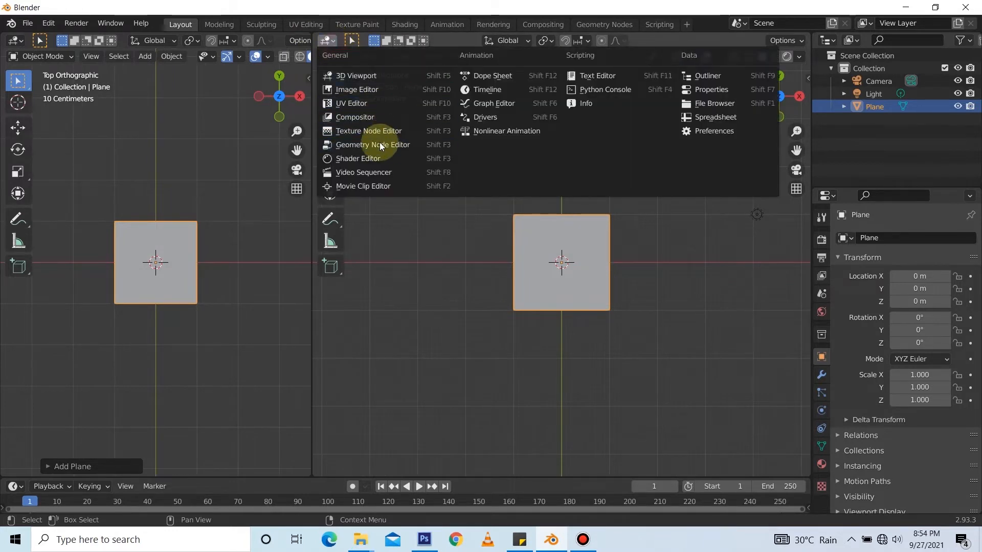
{"action": "left_click", "coordinate": [379, 158]}
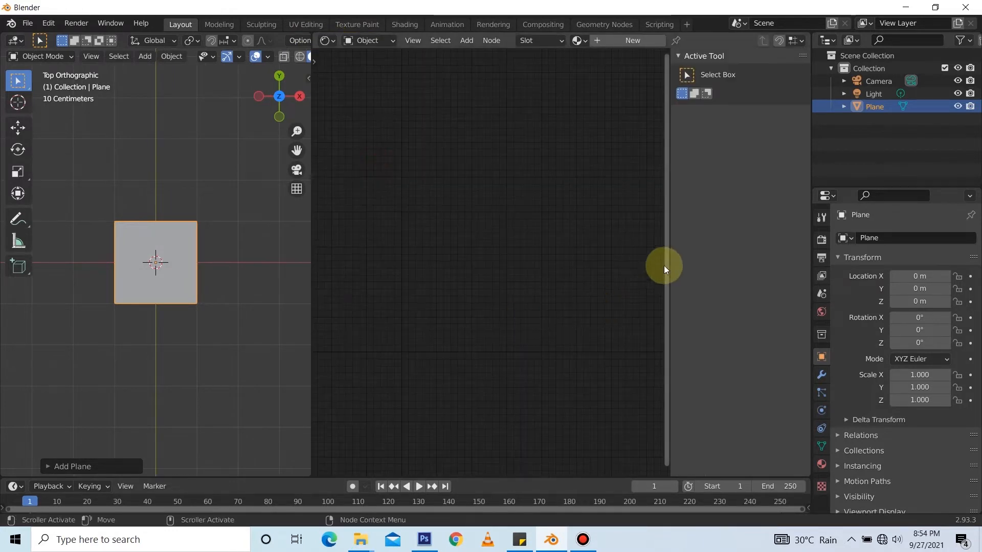
{"action": "left_click_drag", "start_coordinate": [666, 266], "coordinate": [875, 261]}
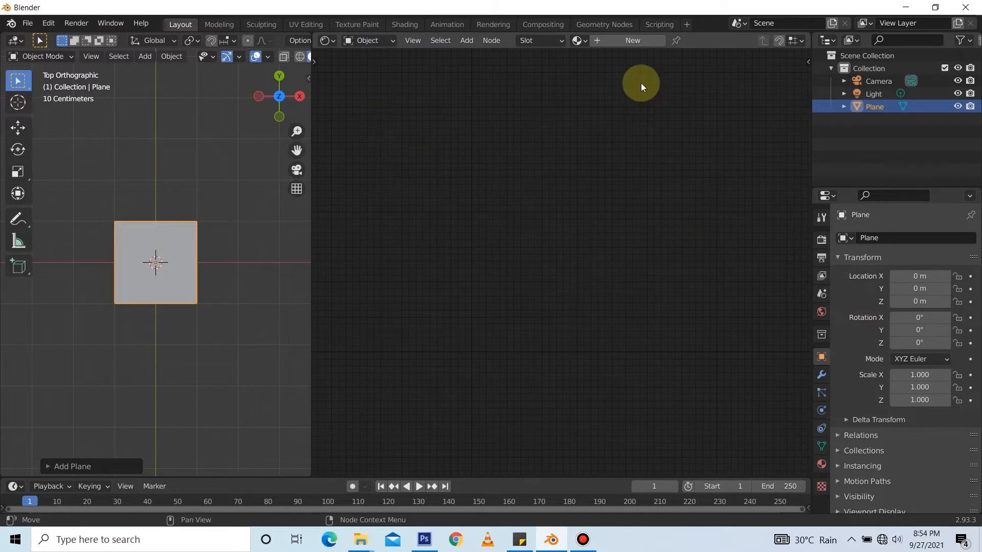
Step: Create a new material for the plane and shift its two shader nodes together to free space beside them
{"action": "left_click", "coordinate": [621, 41]}
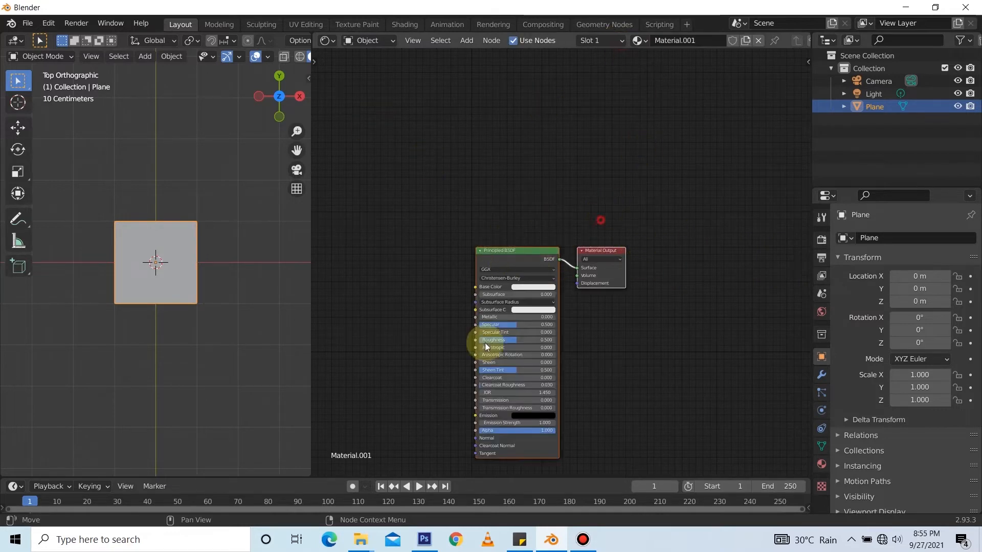
{"action": "left_click_drag", "start_coordinate": [535, 262], "coordinate": [593, 239]}
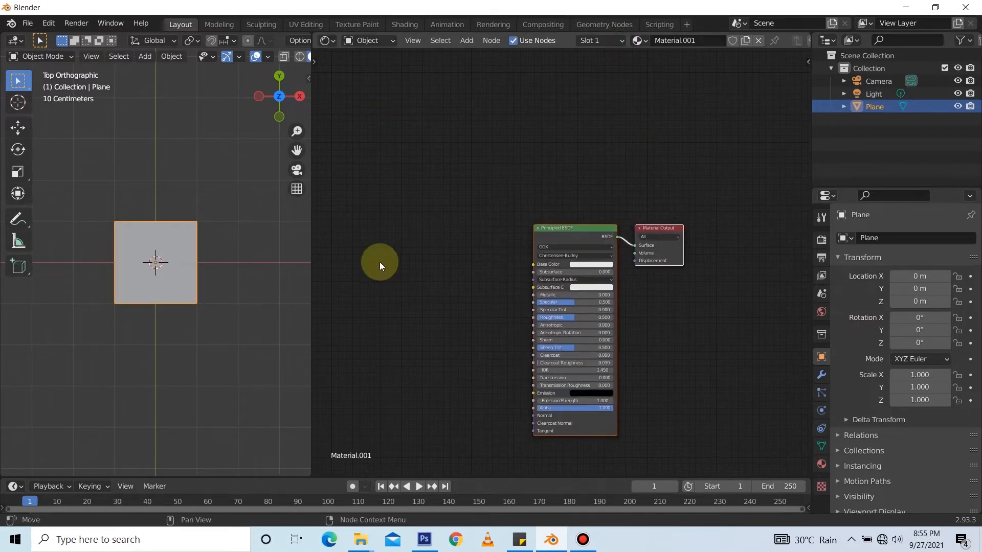
Step: Add two Image Texture nodes, one above the other, and link the lower one's Color output to the Principled BSDF's Base Color
{"action": "key", "text": "shift+a"}
{"action": "left_click", "coordinate": [383, 256]}
{"action": "type", "text": "im"}
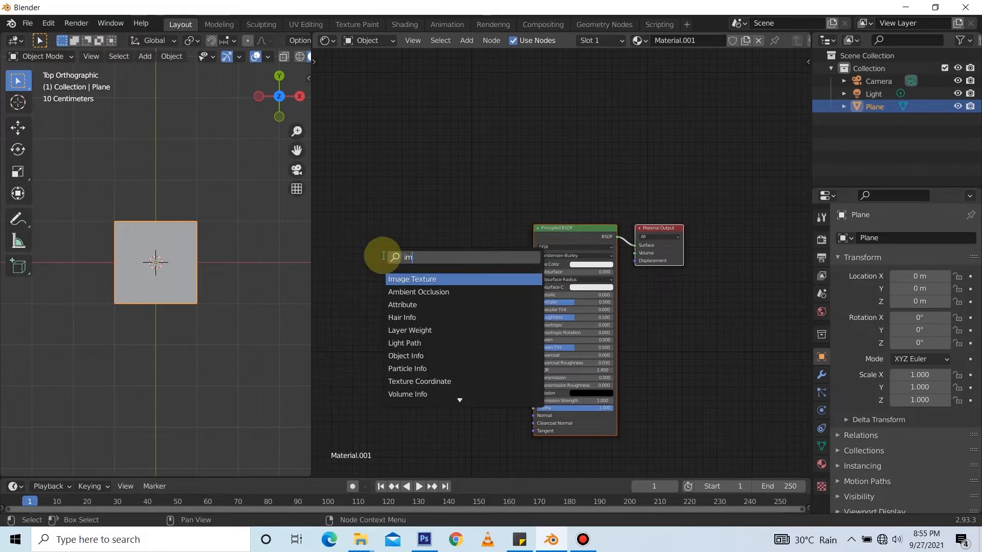
{"action": "left_click", "coordinate": [401, 276]}
{"action": "left_click", "coordinate": [378, 150]}
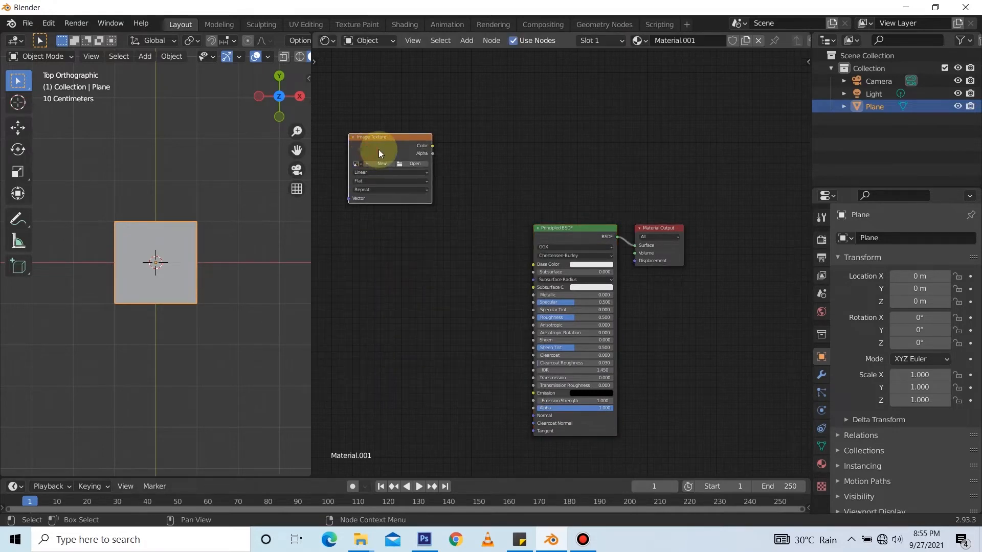
{"action": "key", "text": "shift+d"}
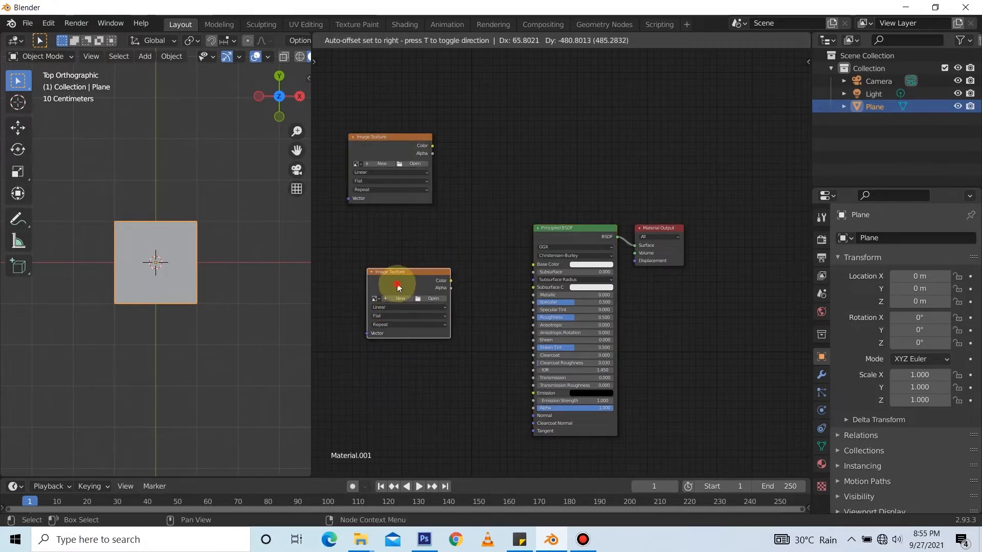
{"action": "left_click", "coordinate": [396, 286]}
{"action": "left_click_drag", "start_coordinate": [451, 280], "coordinate": [533, 264]}
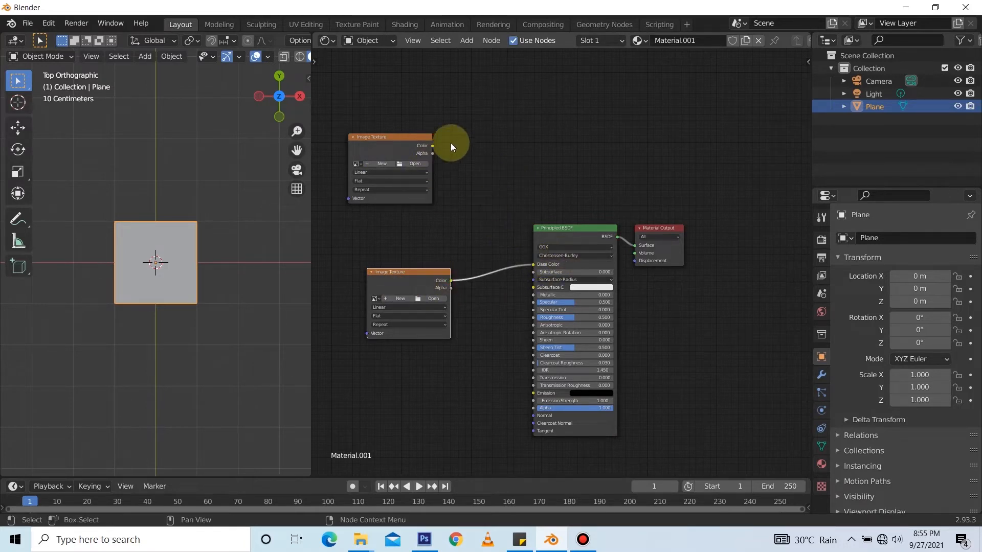
Step: Insert a Mix Shader between the Principled BSDF and the Material Output, feeding the Principled BSDF into its second Shader input
{"action": "left_click_drag", "start_coordinate": [661, 230], "coordinate": [732, 142]}
{"action": "key", "text": "shift+a"}
{"action": "left_click", "coordinate": [508, 158]}
{"action": "type", "text": "mix"}
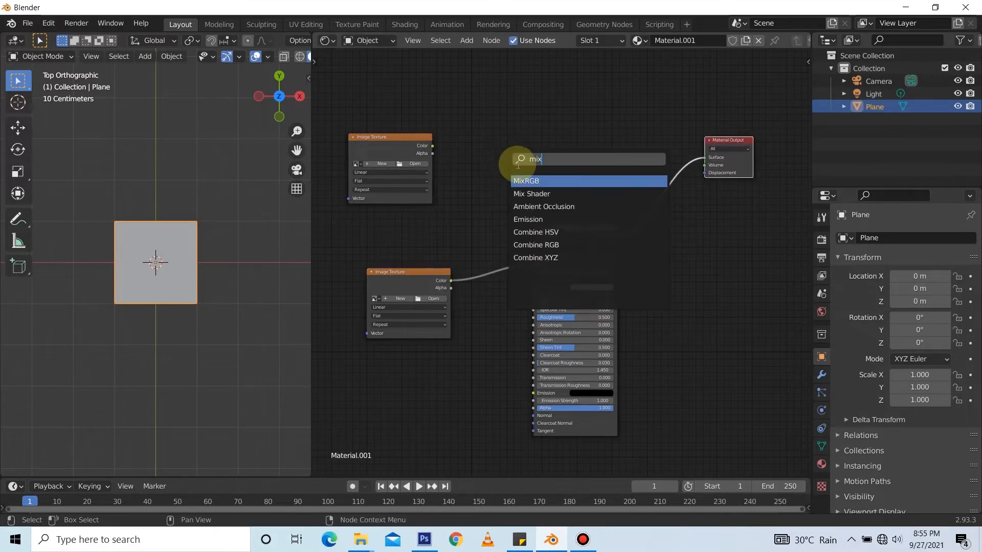
{"action": "key", "text": "Return"}
{"action": "left_click", "coordinate": [671, 193]}
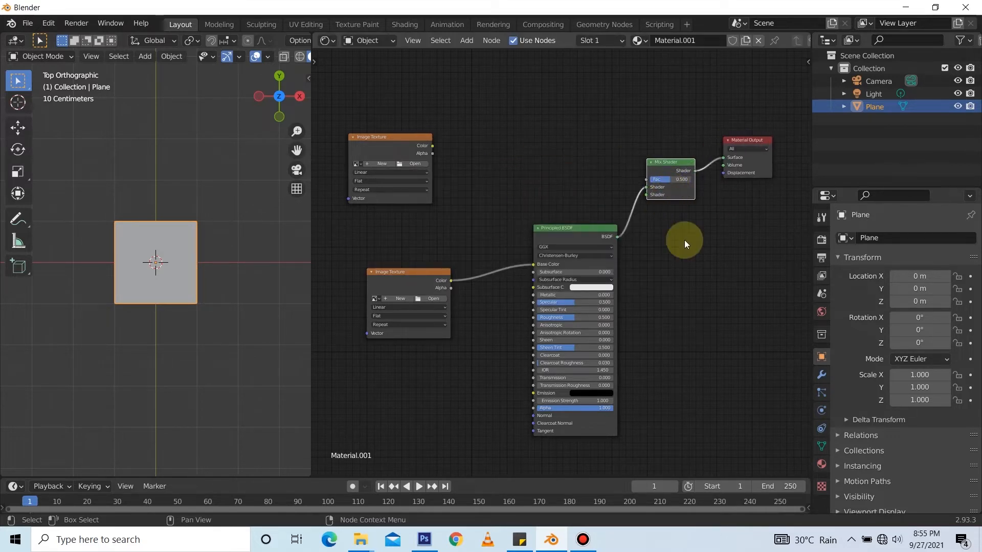
{"action": "left_click_drag", "start_coordinate": [646, 186], "coordinate": [647, 199]}
Step: Add a Transparent BSDF to the Mix Shader's first Shader input and link the upper Image Texture's Color to its Fac
{"action": "key", "text": "shift+a"}
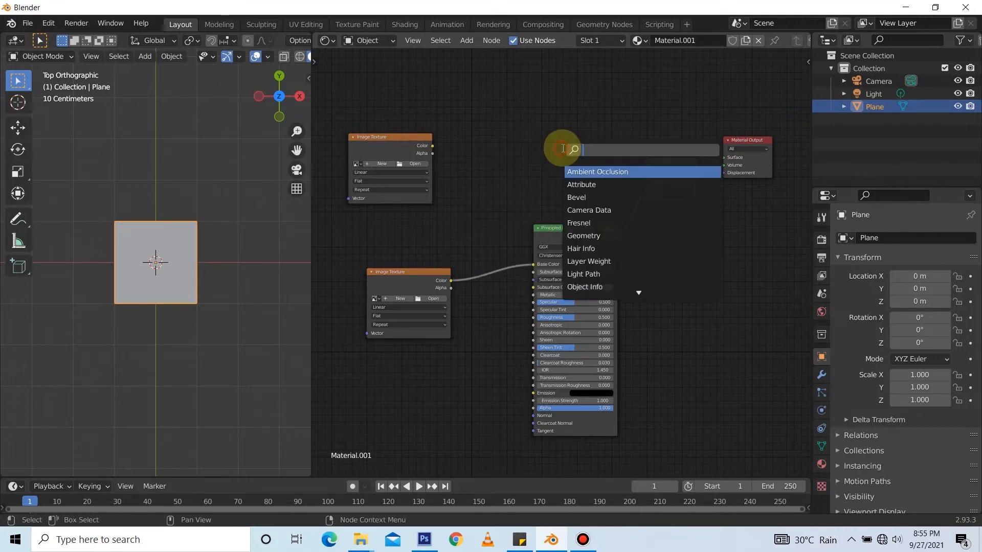
{"action": "type", "text": "tra"}
{"action": "left_click", "coordinate": [616, 186]}
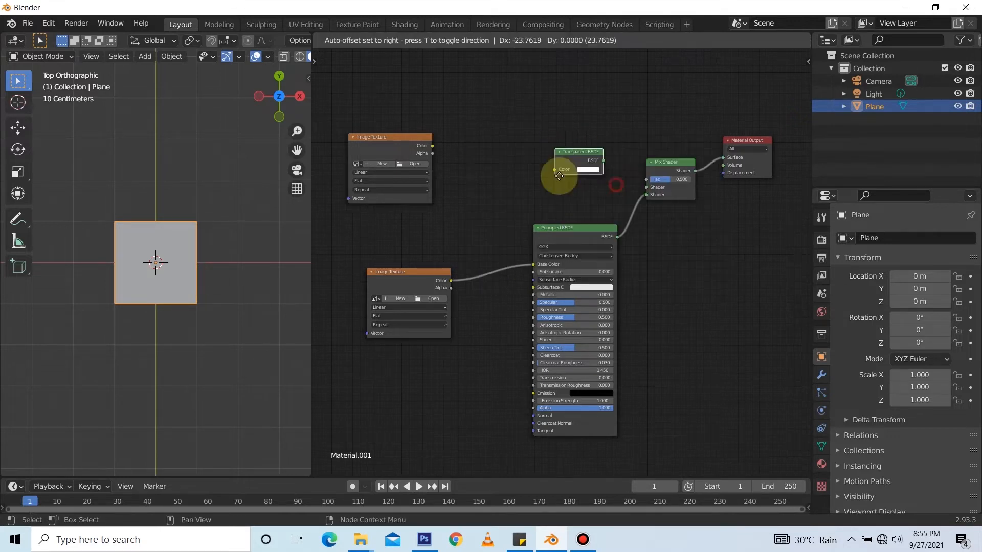
{"action": "left_click", "coordinate": [571, 210]}
{"action": "left_click_drag", "start_coordinate": [569, 183], "coordinate": [646, 187]}
{"action": "left_click_drag", "start_coordinate": [436, 145], "coordinate": [652, 179]}
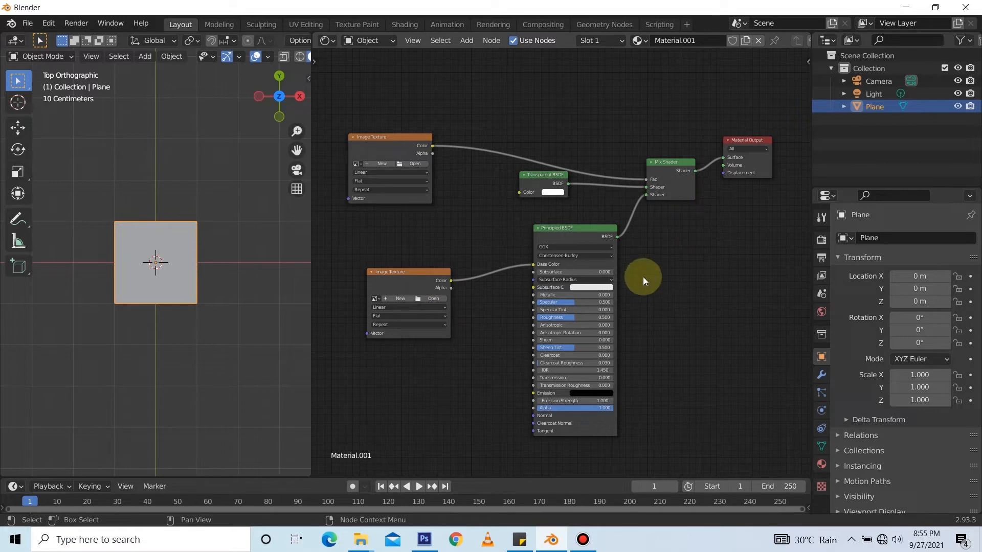
{"action": "left_click_drag", "start_coordinate": [660, 160], "coordinate": [652, 127]}
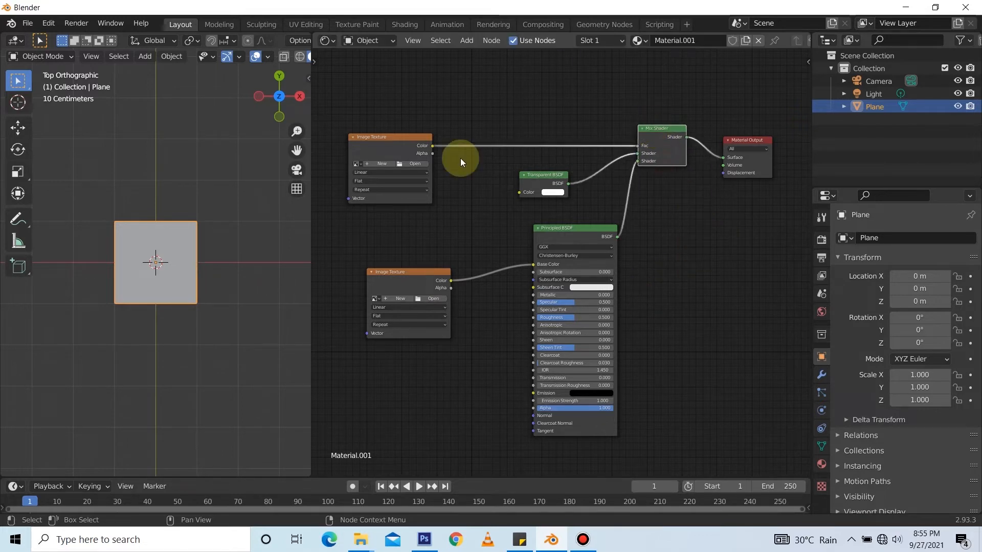
Step: Load leaf.png from the alpha folder in Videos into the lower Image Texture node
{"action": "left_click", "coordinate": [430, 298]}
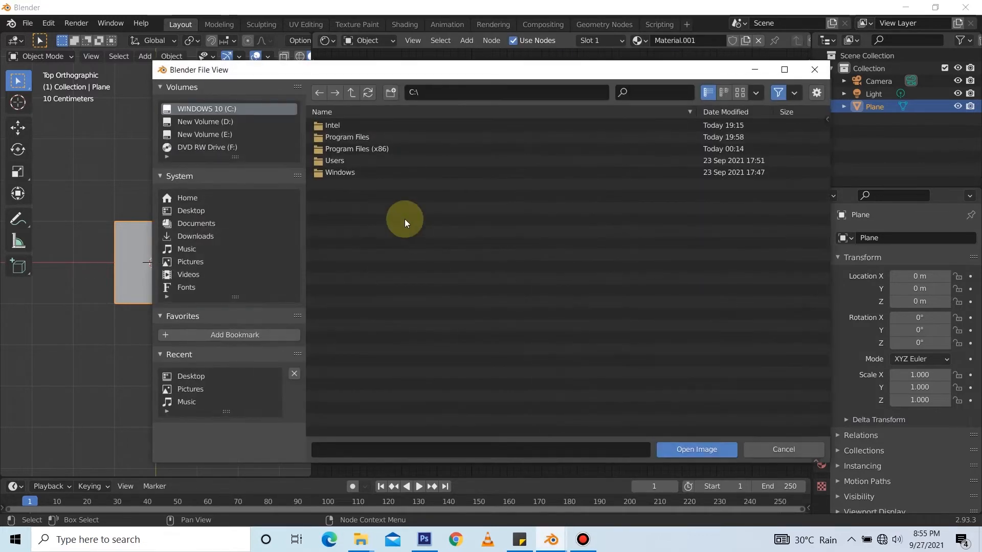
{"action": "left_click", "coordinate": [187, 276]}
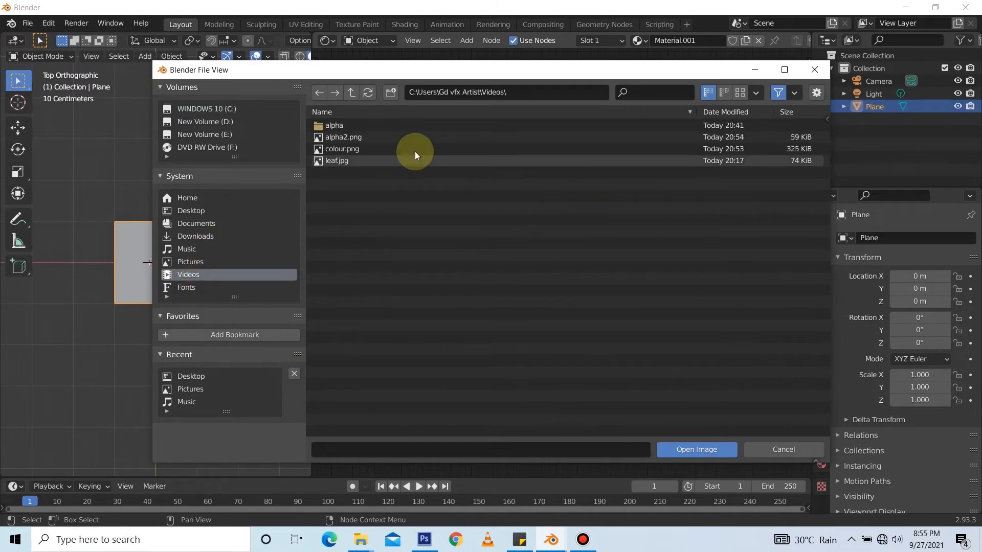
{"action": "double_click", "coordinate": [337, 126]}
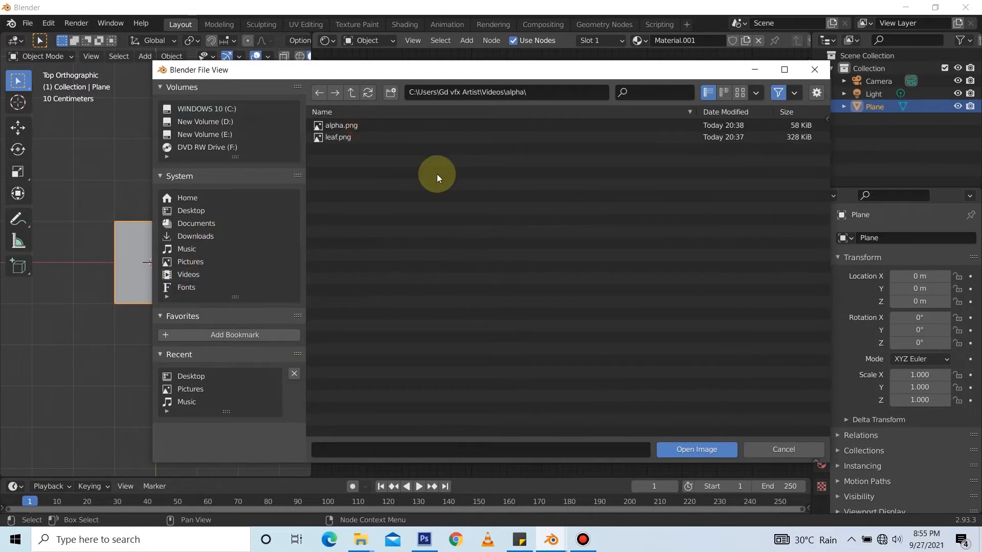
{"action": "double_click", "coordinate": [337, 138]}
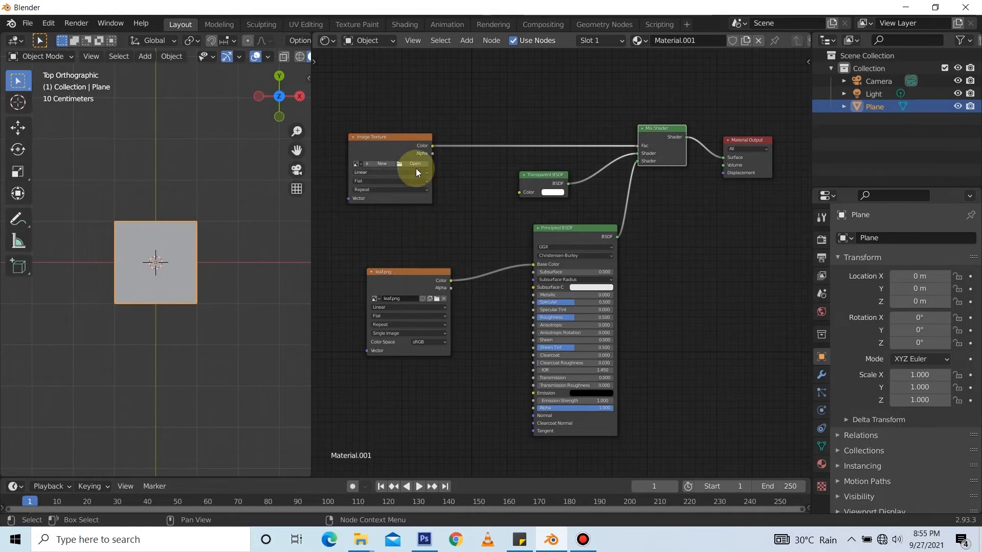
Step: Load alpha.png from the alpha folder in Videos into the upper Image Texture node
{"action": "left_click", "coordinate": [416, 166]}
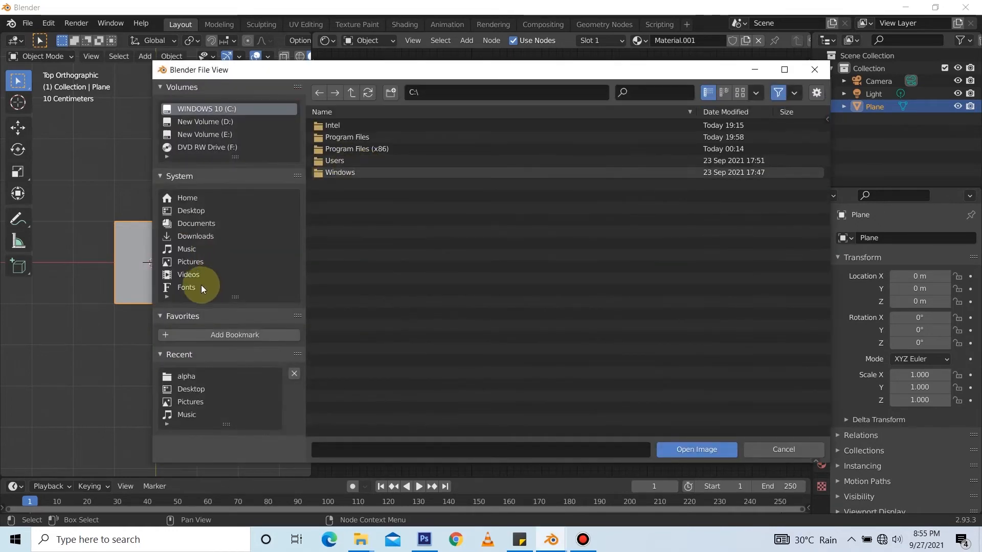
{"action": "left_click", "coordinate": [197, 276]}
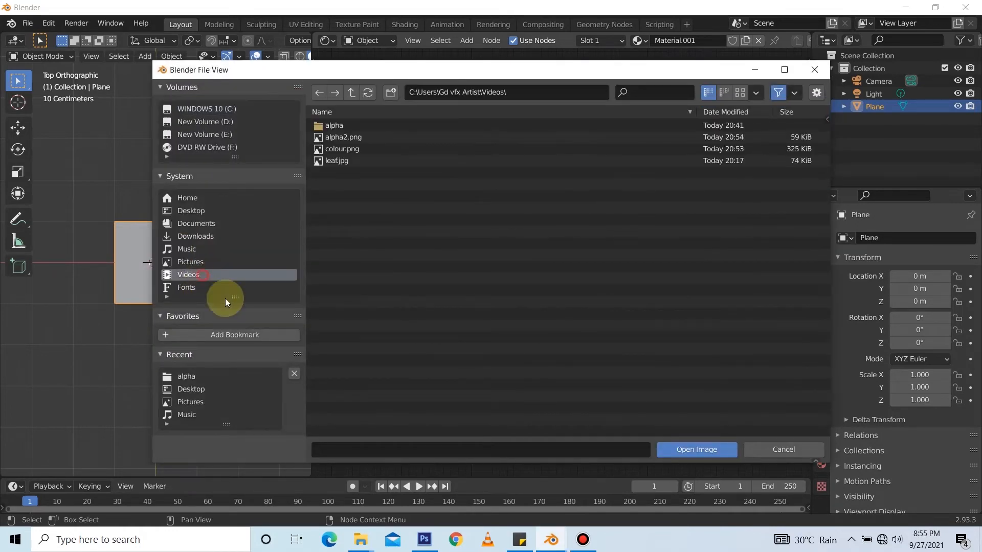
{"action": "double_click", "coordinate": [363, 127]}
{"action": "double_click", "coordinate": [360, 124]}
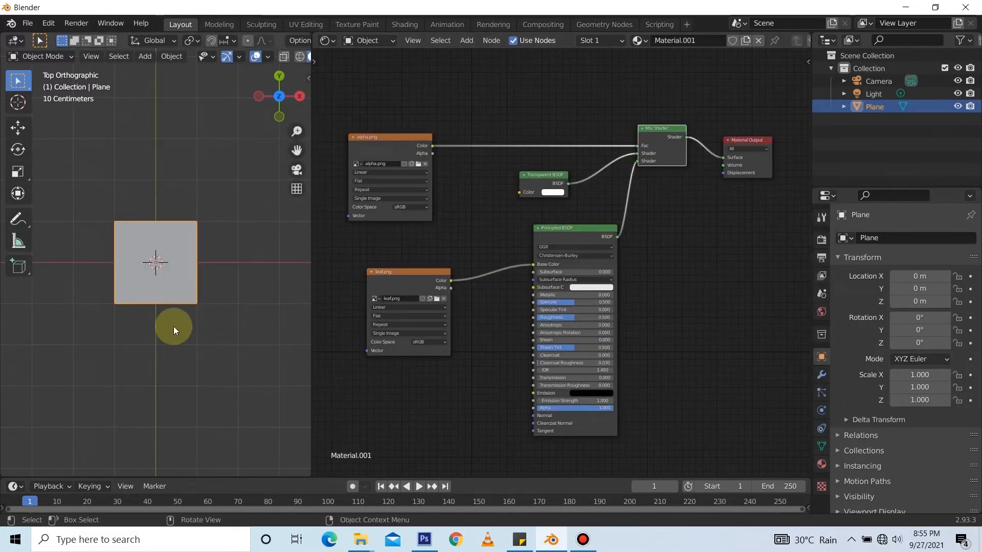
Step: Widen the 3D viewport and switch it to Rendered shading to show the leaf on the plane
{"action": "left_click_drag", "start_coordinate": [312, 121], "coordinate": [413, 97]}
{"action": "left_click", "coordinate": [378, 56]}
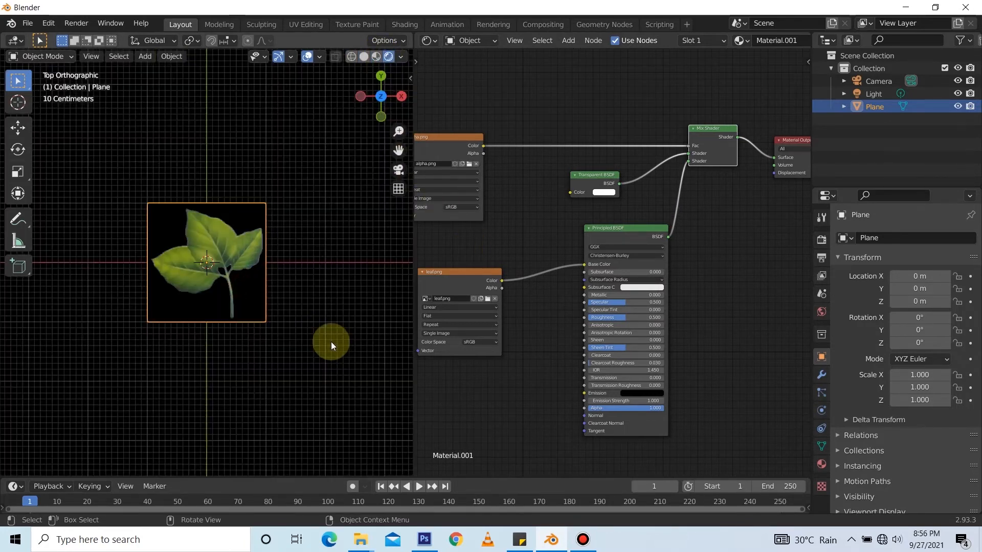
{"action": "scroll", "coordinate": [331, 341], "scroll_direction": "up", "scroll_amount": 1}
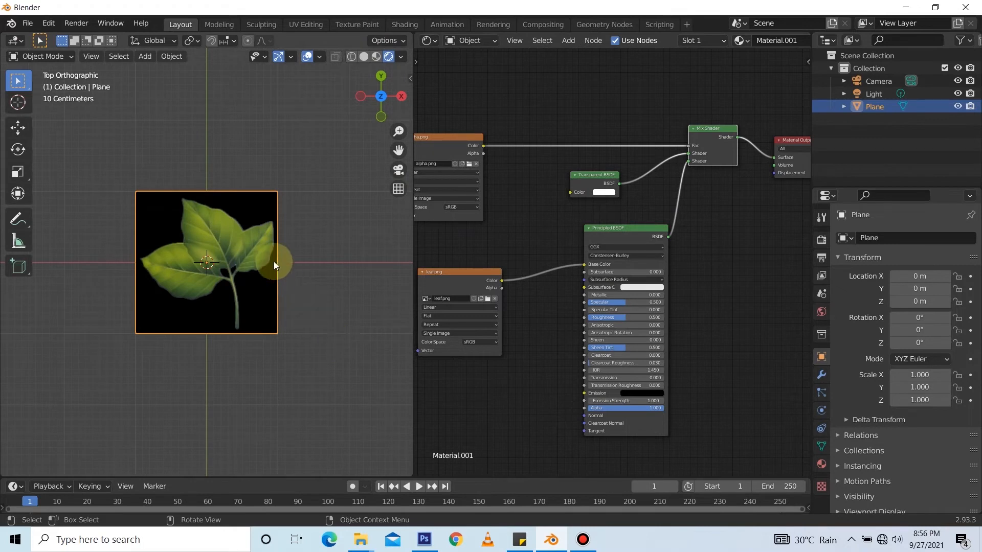
Step: Set the plane material's Blend Mode to Alpha Clip and check the leaf's cut-out in the 3D viewport
{"action": "left_click", "coordinate": [822, 464]}
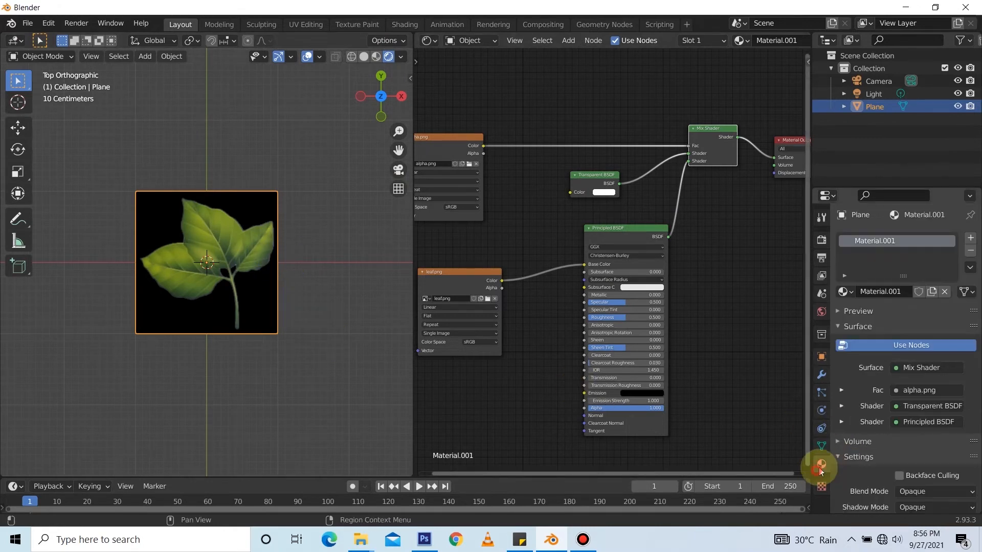
{"action": "scroll", "coordinate": [859, 450], "scroll_direction": "down", "scroll_amount": 4}
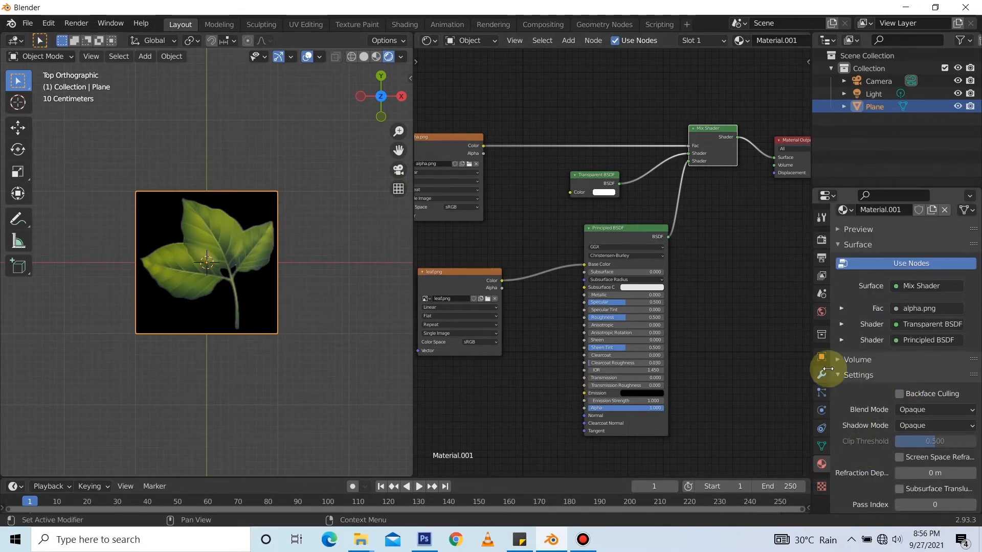
{"action": "left_click", "coordinate": [912, 410]}
{"action": "left_click", "coordinate": [920, 435]}
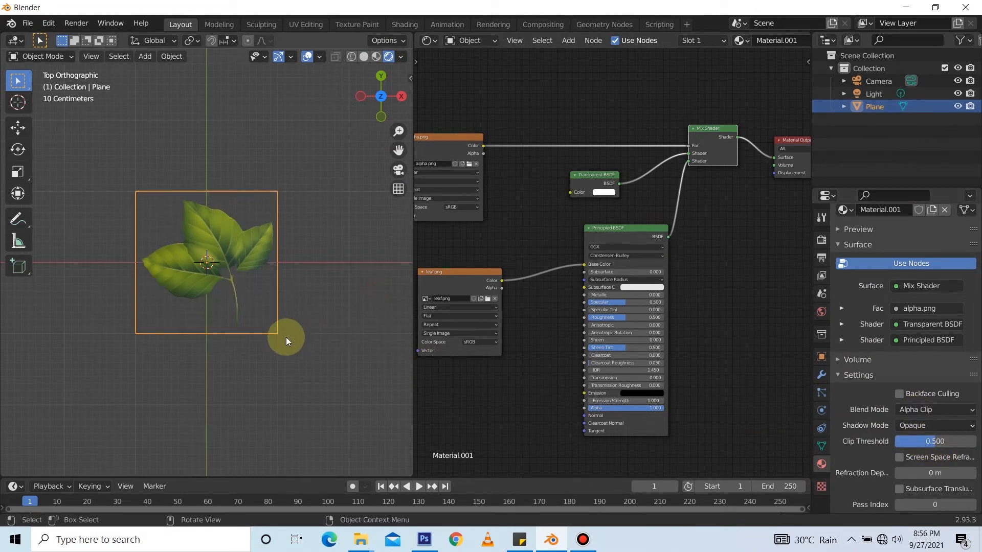
{"action": "left_click", "coordinate": [317, 139]}
{"action": "scroll", "coordinate": [265, 317], "scroll_direction": "up", "scroll_amount": 2}
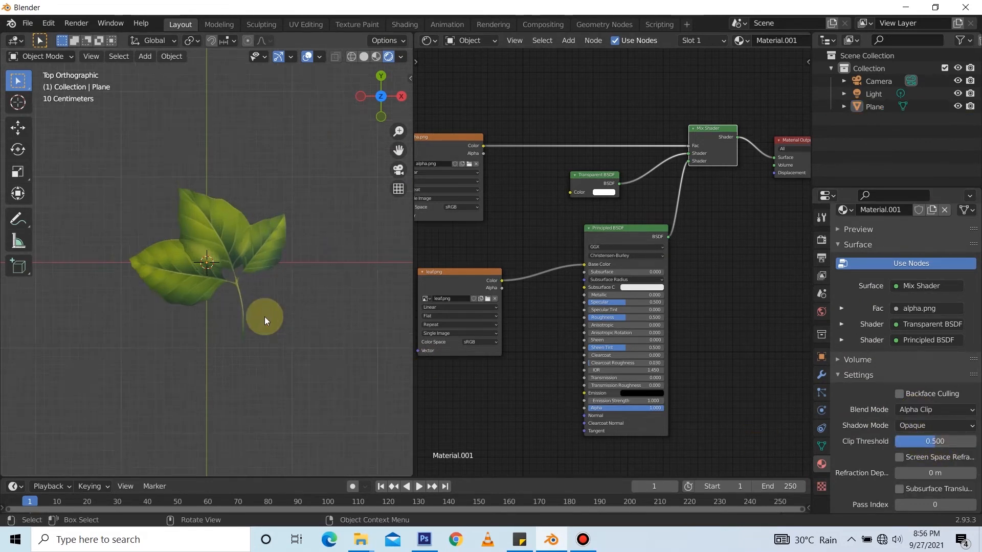
{"action": "left_click", "coordinate": [281, 240]}
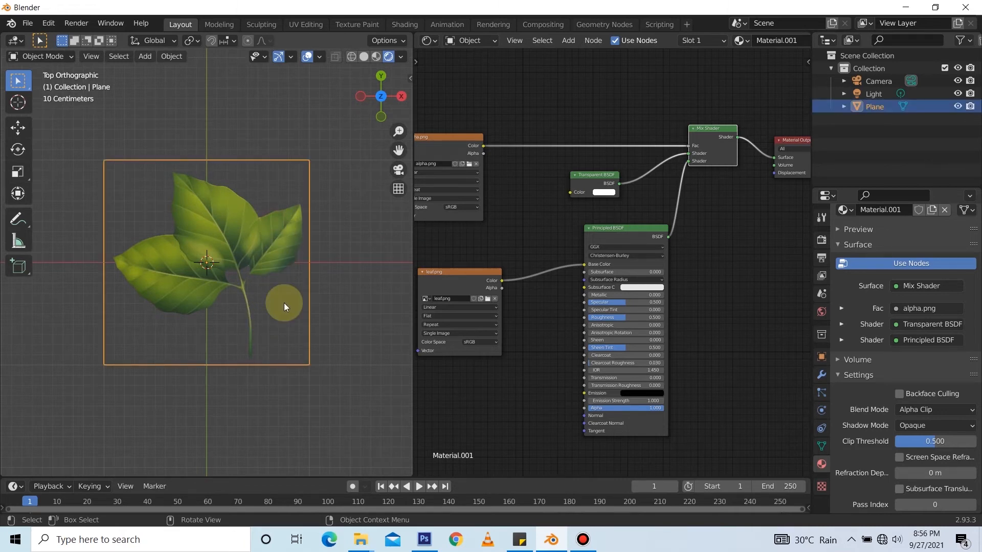
{"action": "scroll", "coordinate": [355, 274], "scroll_direction": "down", "scroll_amount": 2}
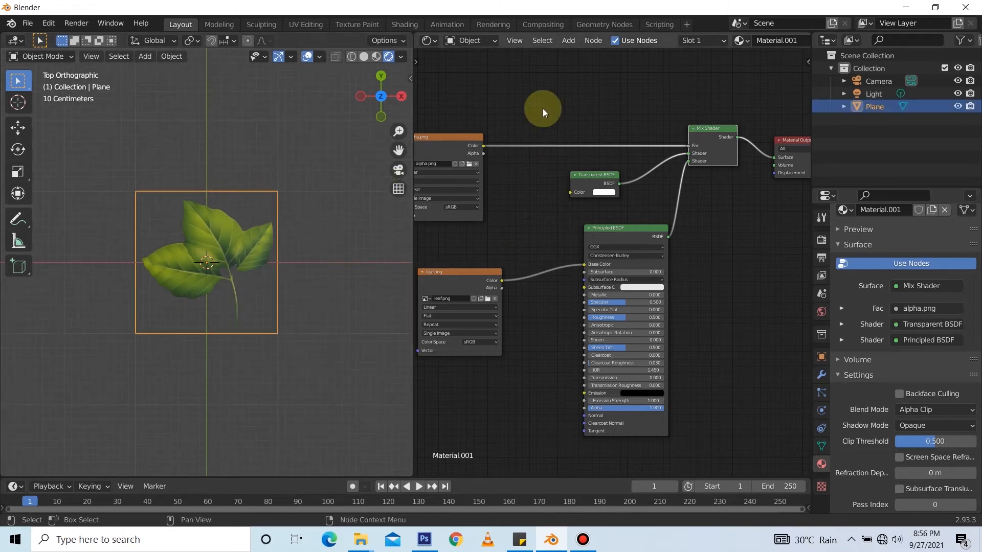
Step: Delete the Mix Shader and link the Principled BSDF directly to the Surface input of the Material Output, moved down beside it
{"action": "scroll", "coordinate": [588, 256], "scroll_direction": "down", "scroll_amount": 2}
{"action": "left_click", "coordinate": [680, 171]}
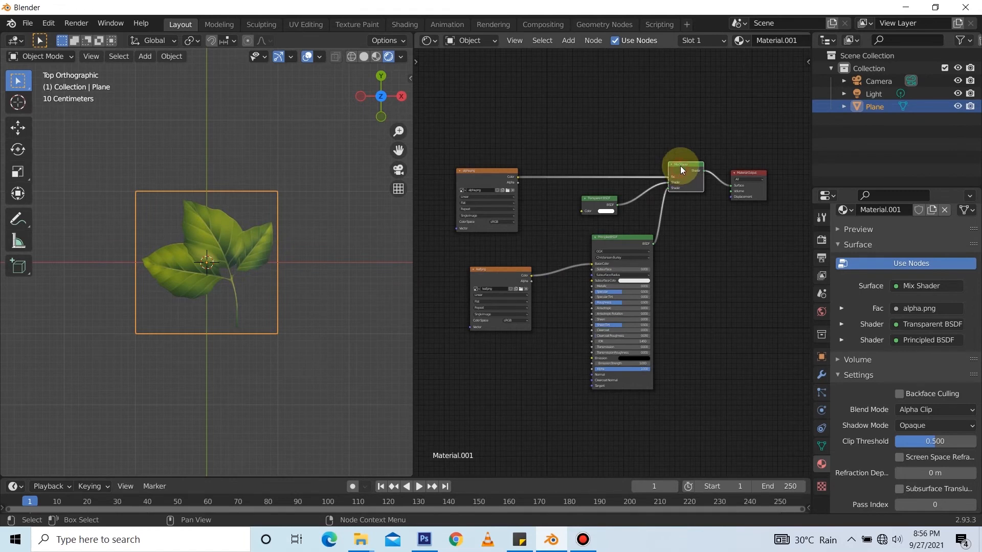
{"action": "key", "text": "x"}
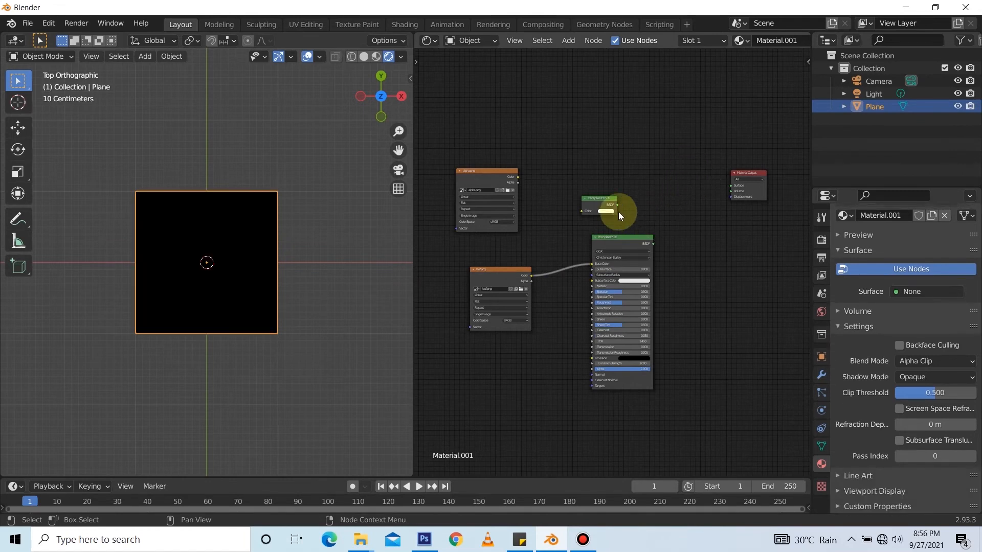
{"action": "left_click_drag", "start_coordinate": [747, 176], "coordinate": [717, 252]}
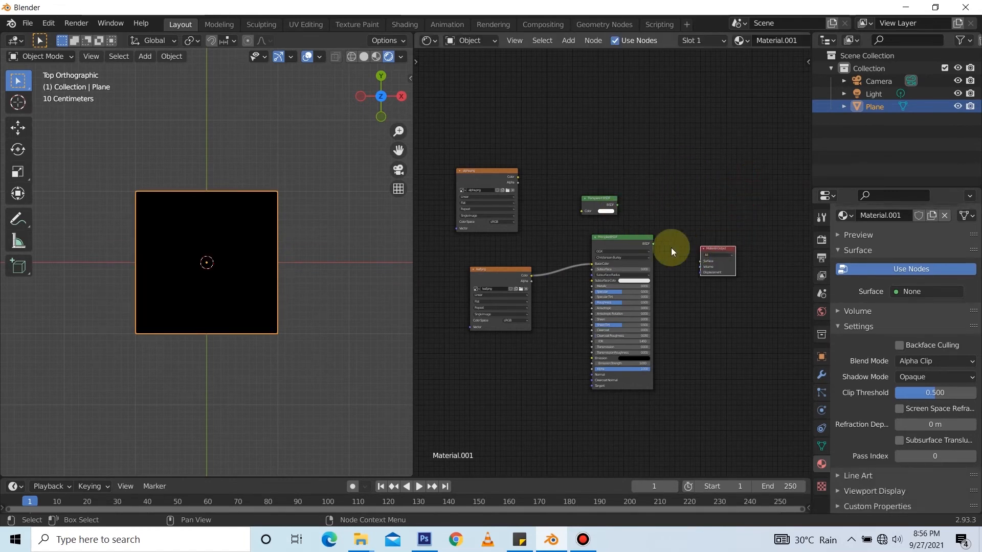
{"action": "left_click_drag", "start_coordinate": [652, 241], "coordinate": [701, 261]}
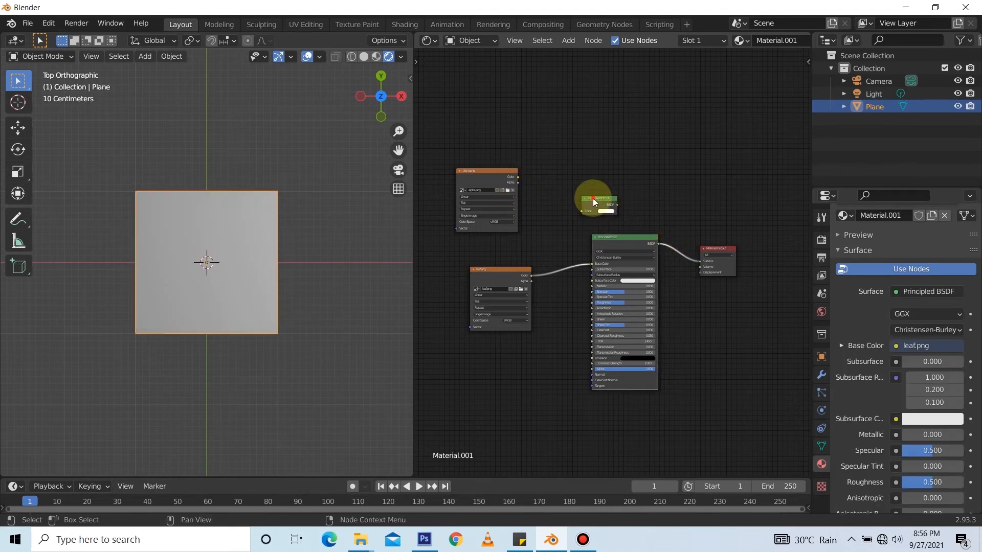
Step: Delete the unused Transparent BSDF and alpha.png Image Texture nodes
{"action": "left_click", "coordinate": [593, 199]}
{"action": "key", "text": "x"}
{"action": "left_click_drag", "start_coordinate": [610, 184], "coordinate": [594, 208]}
{"action": "left_click", "coordinate": [493, 172]}
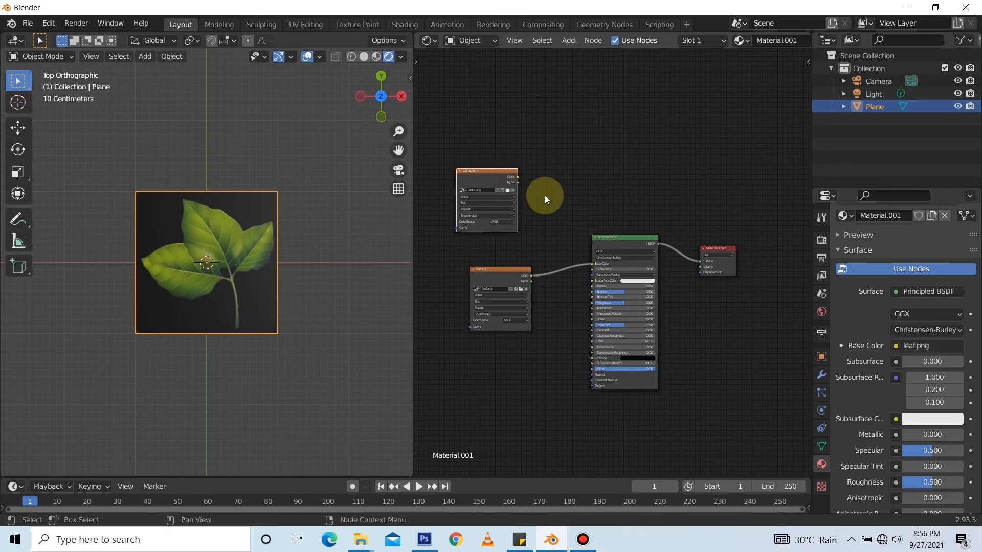
{"action": "key", "text": "x"}
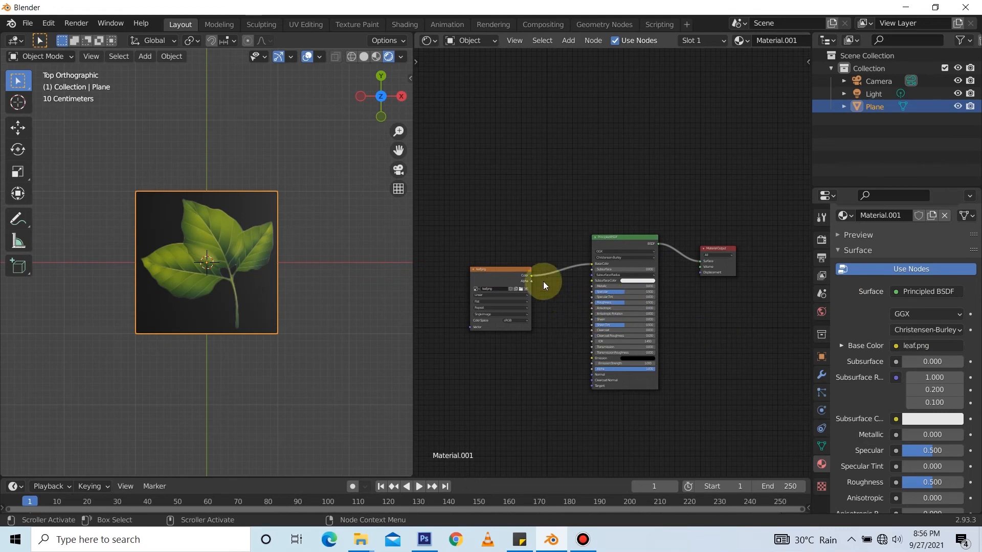
Step: Link the leaf.png node's Alpha output to the Principled BSDF's Alpha input and deselect the plane
{"action": "left_click_drag", "start_coordinate": [532, 281], "coordinate": [591, 369]}
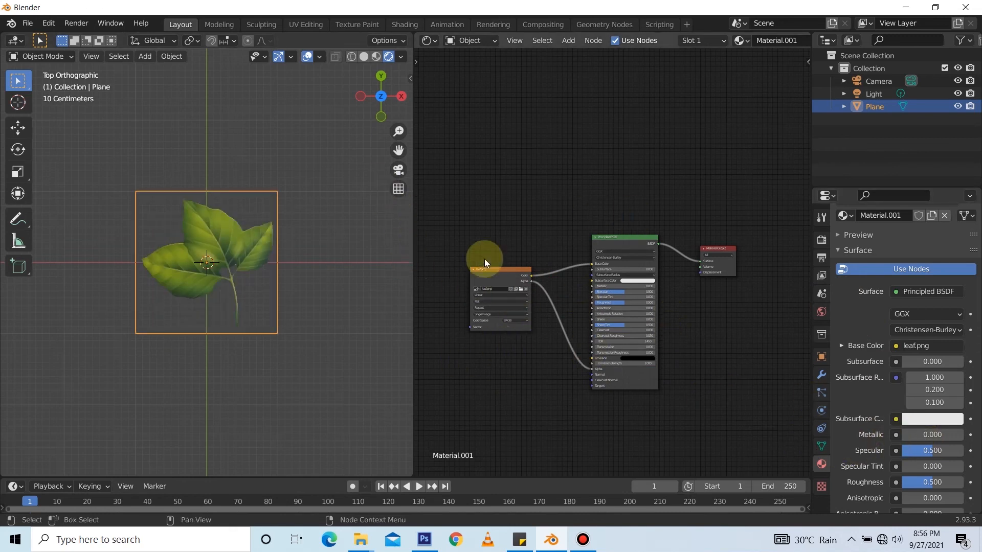
{"action": "left_click", "coordinate": [380, 274]}
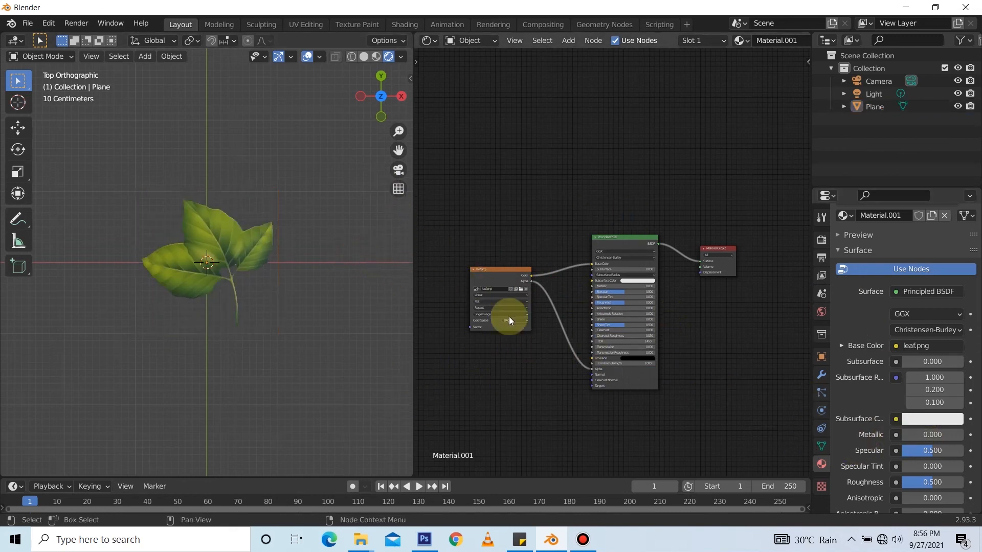
{"action": "left_click", "coordinate": [584, 543]}
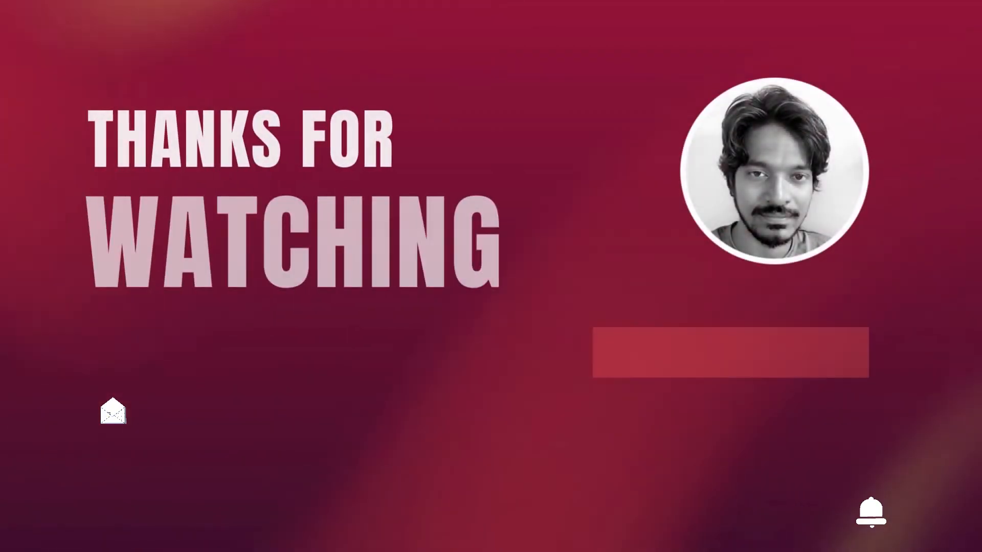